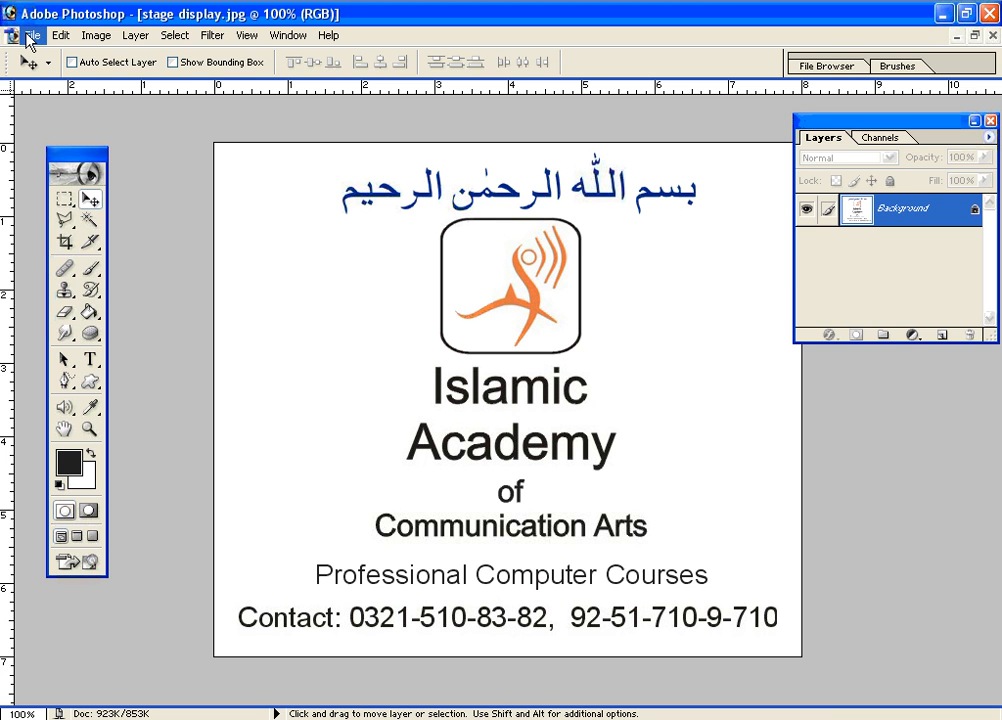
# - Browse the 3-D Work folder as thumbnails, open the bt2 image and maximize its window
pyautogui.click(30, 37)
pyautogui.click(45, 74)
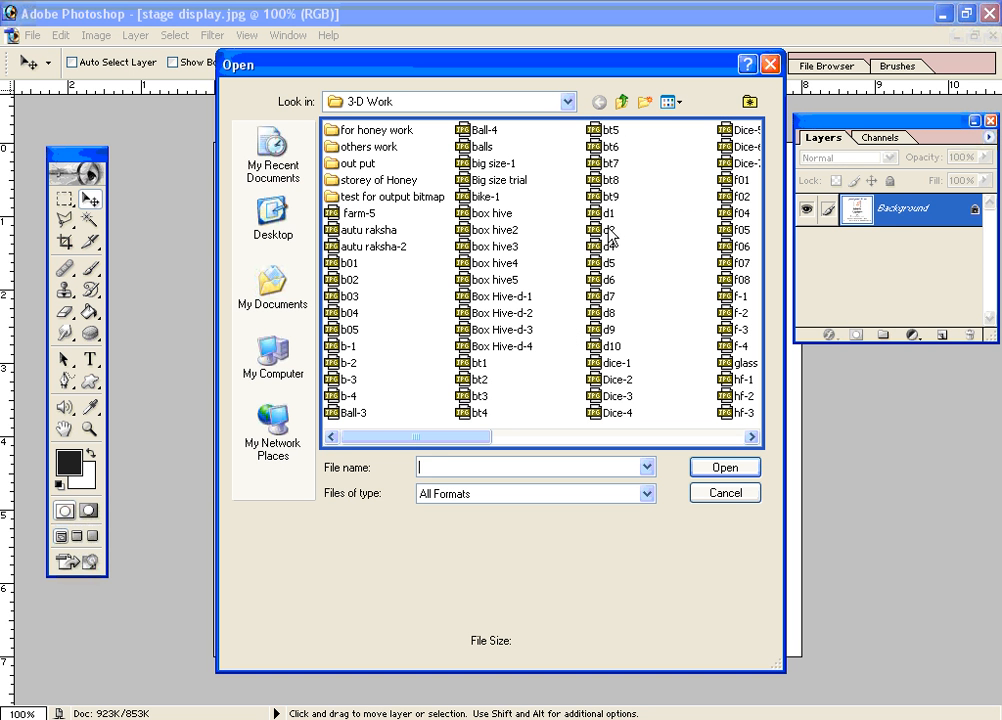
pyautogui.click(669, 102)
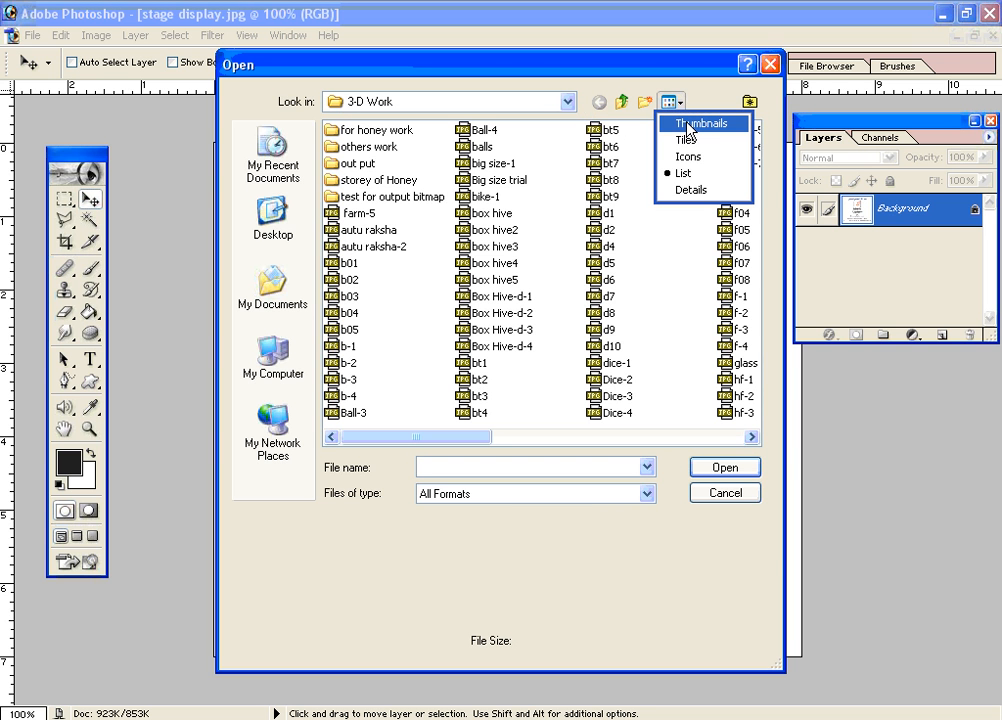
pyautogui.click(687, 124)
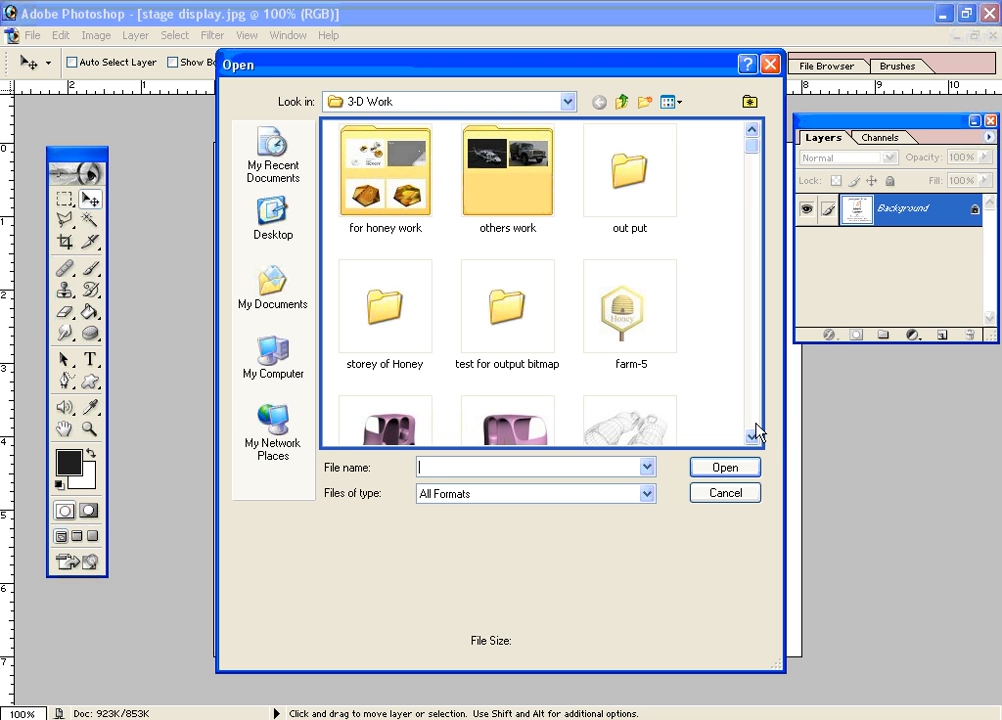
pyautogui.scroll(-10, 756, 432)
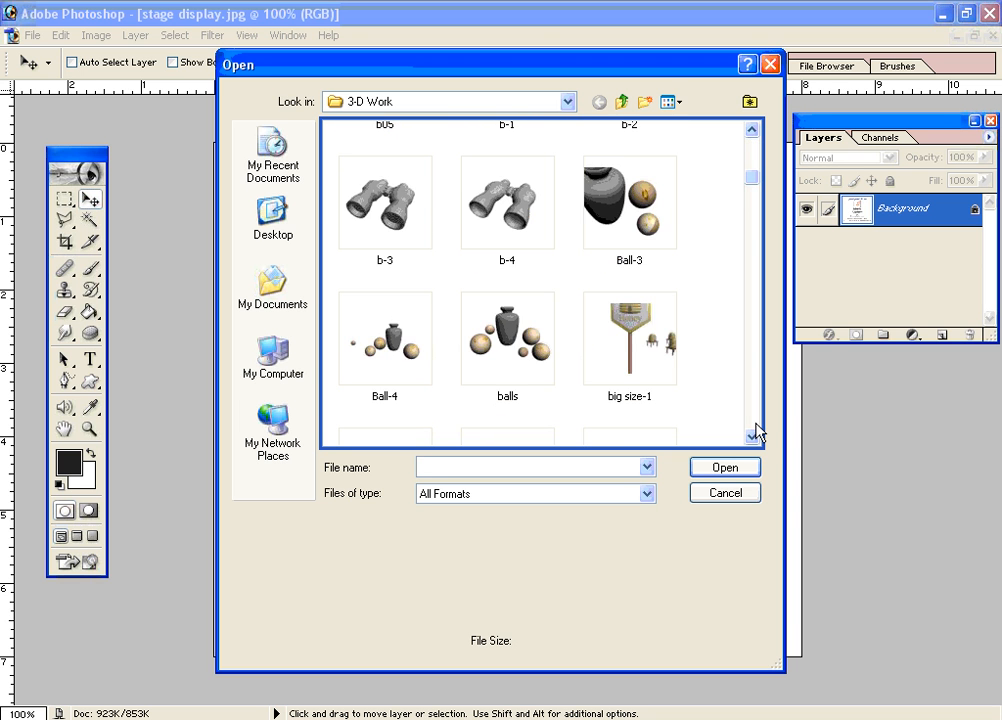
pyautogui.click(752, 434)
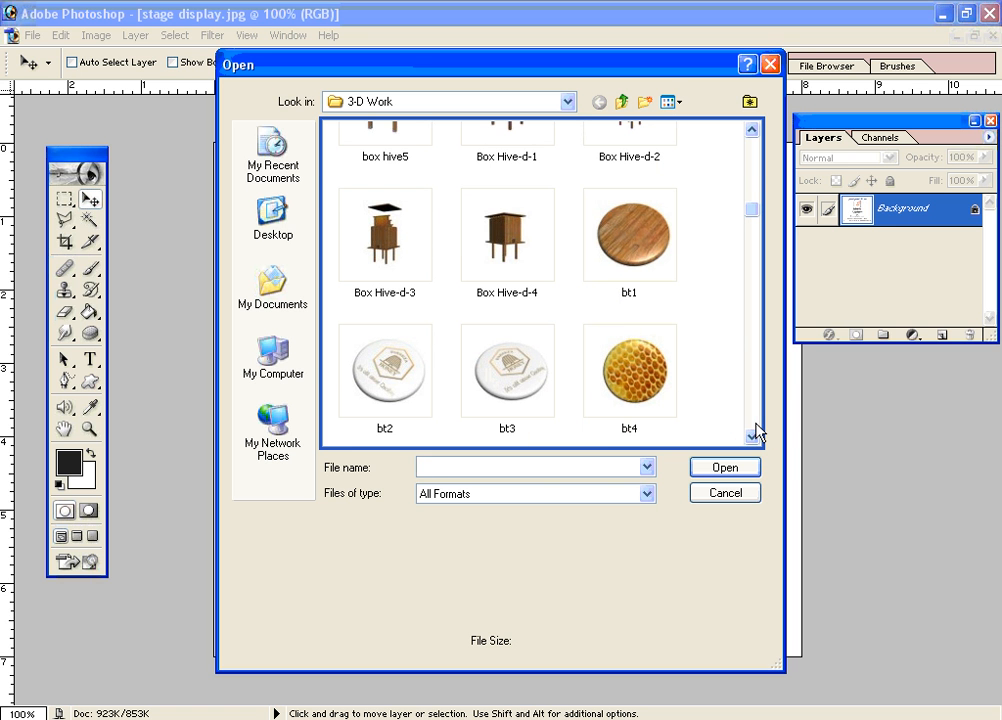
pyautogui.click(753, 436)
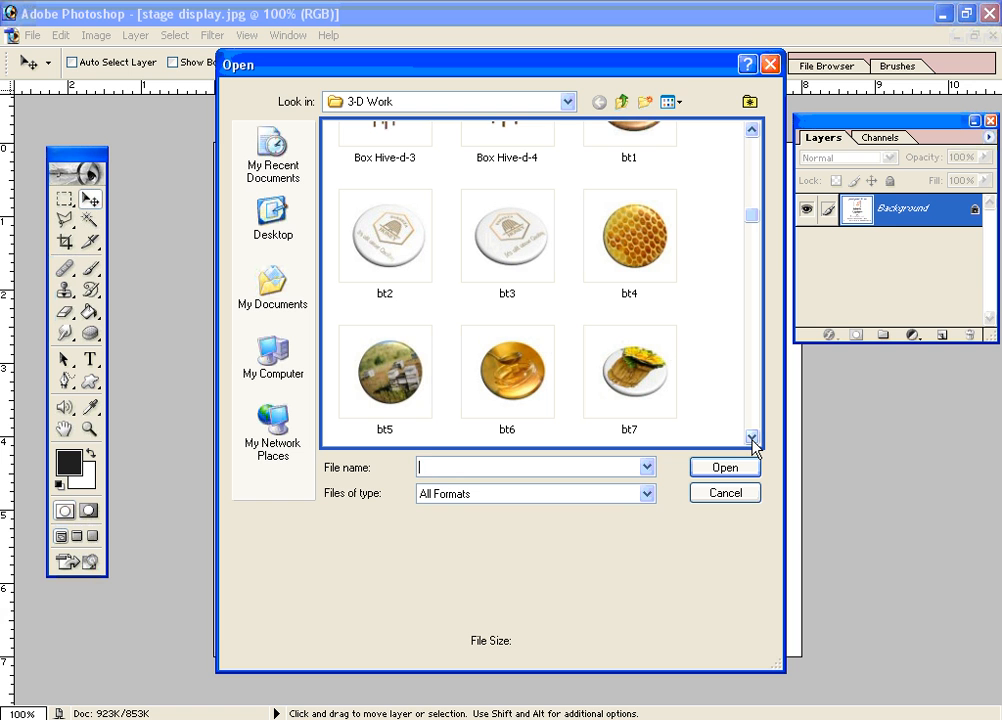
pyautogui.click(376, 246)
pyautogui.doubleClick(375, 236)
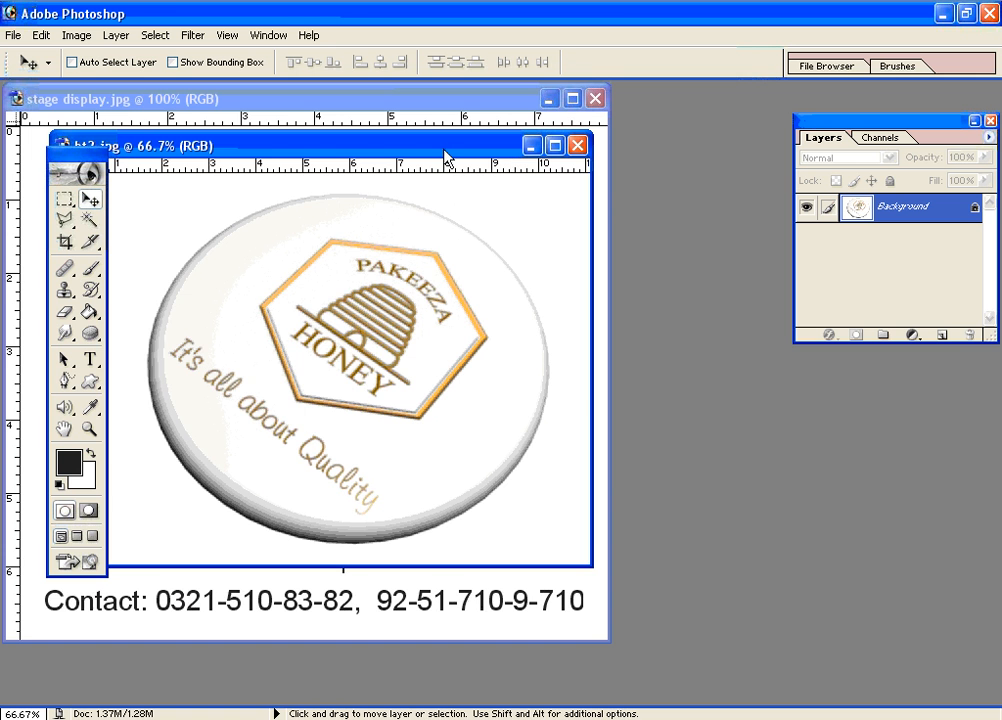
pyautogui.doubleClick(446, 153)
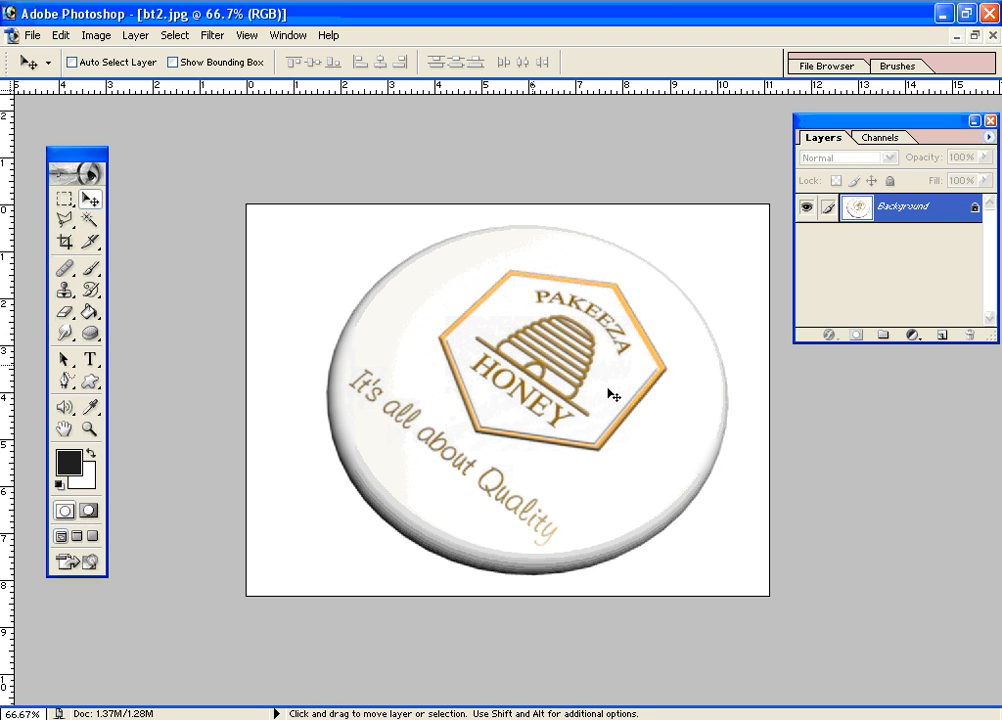
# - Start a new document of 5 by 5 inches at 72 pixels/inch in RGB Color mode
pyautogui.click(40, 41)
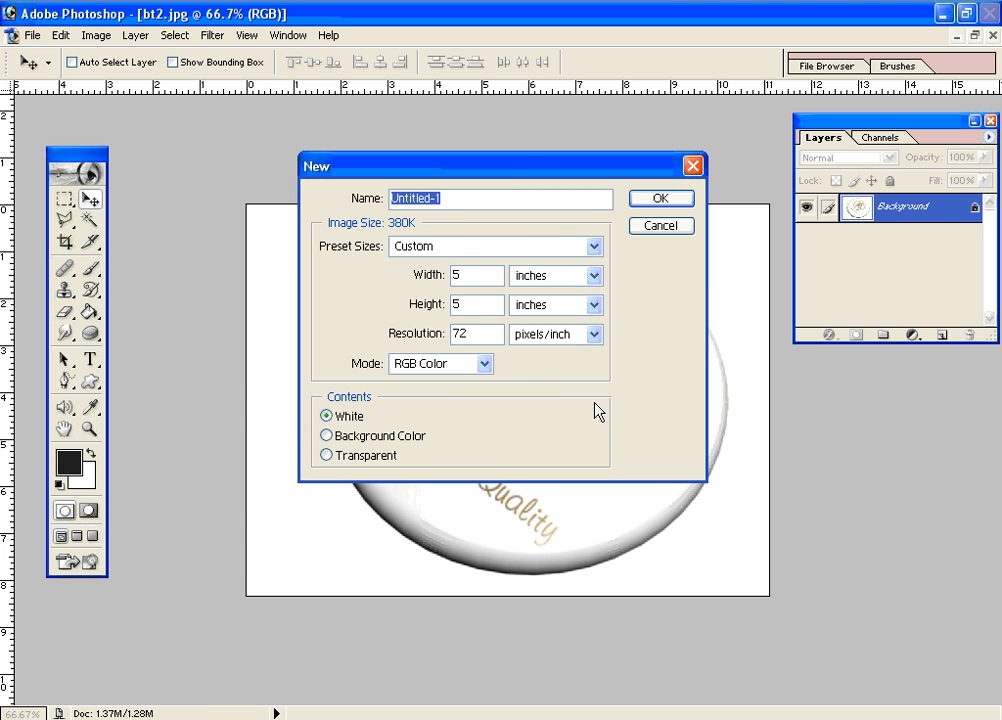
pyautogui.moveTo(503, 175); pyautogui.dragTo(558, 175)
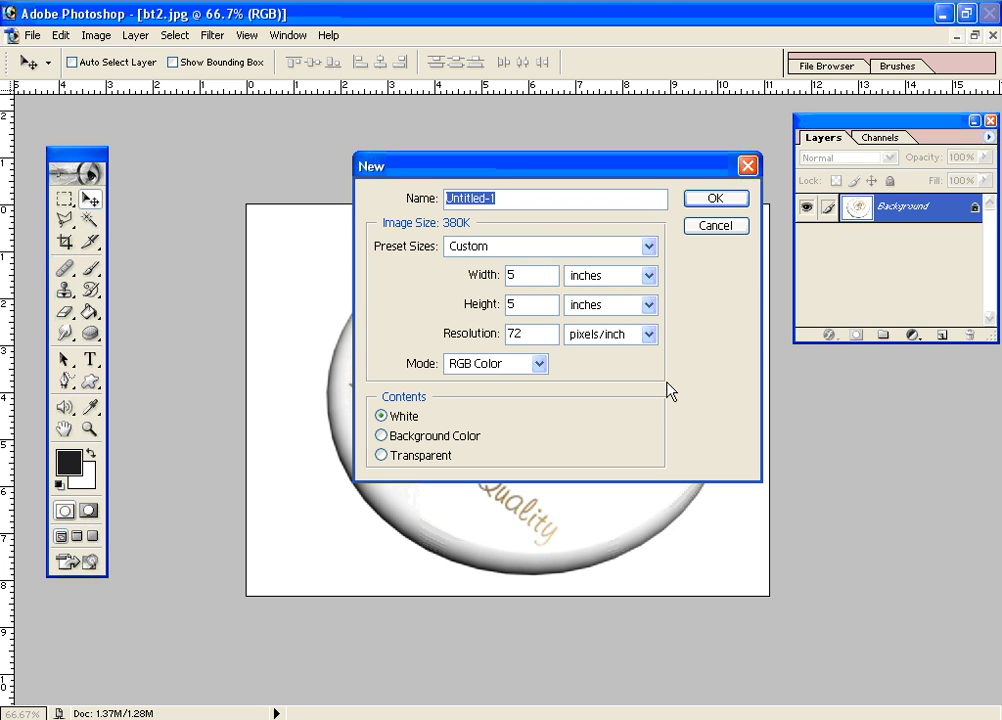
pyautogui.click(553, 302)
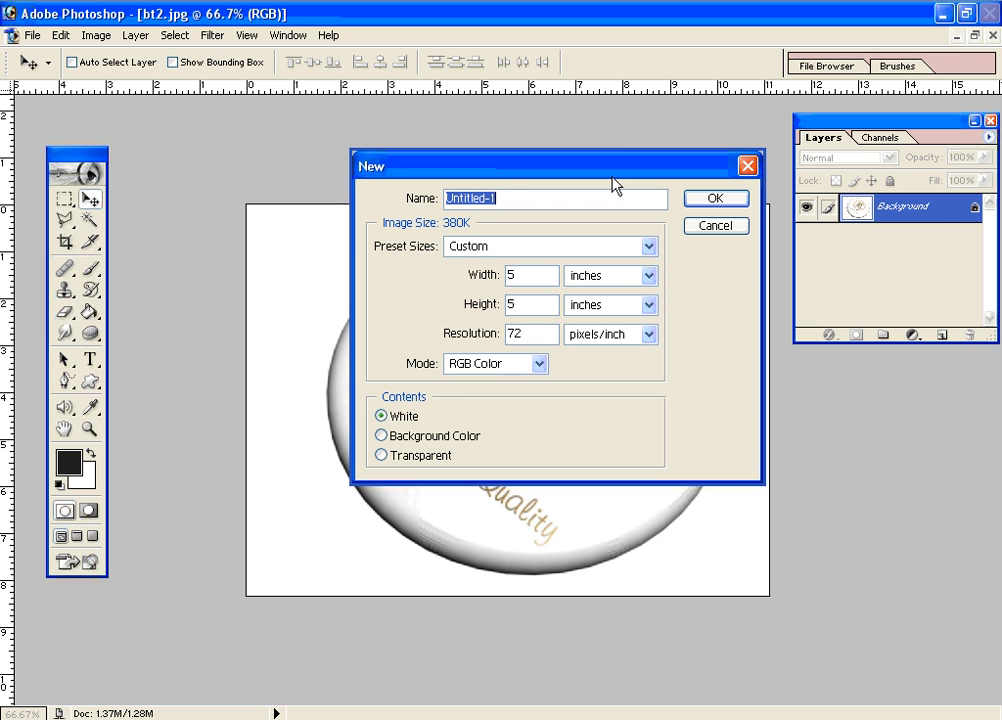
pyautogui.moveTo(613, 178); pyautogui.dragTo(613, 208)
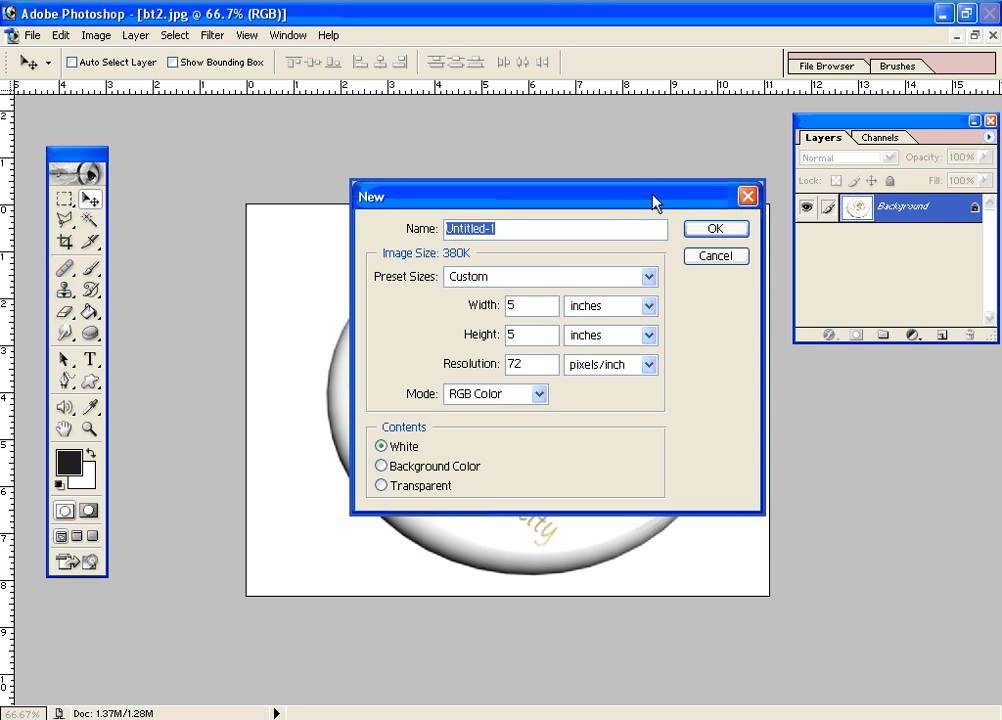
pyautogui.click(572, 336)
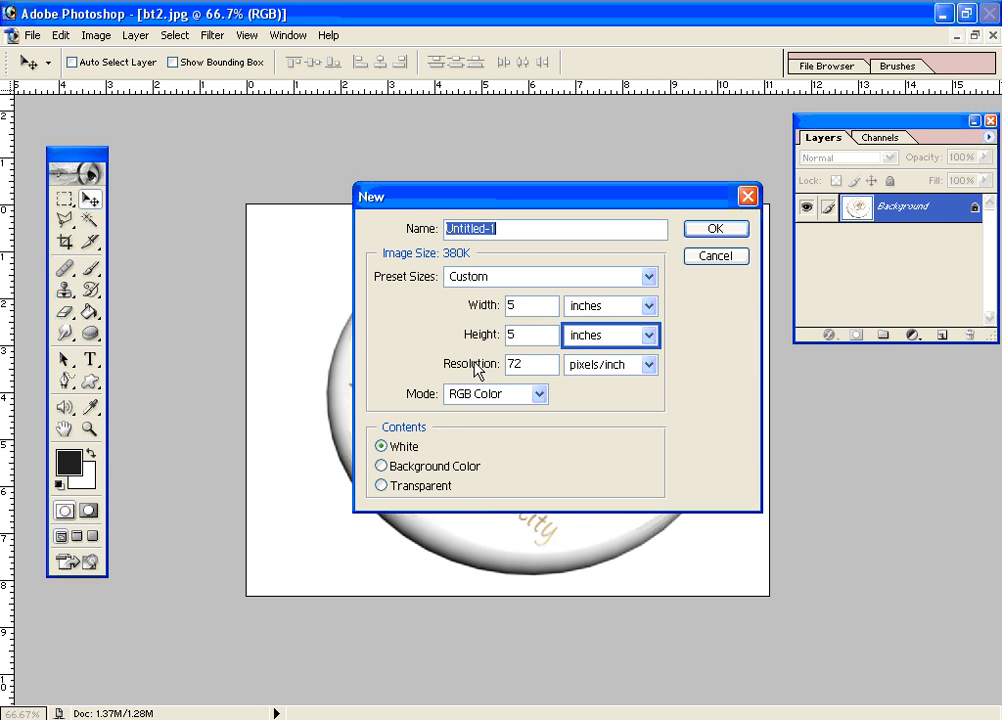
pyautogui.click(535, 369)
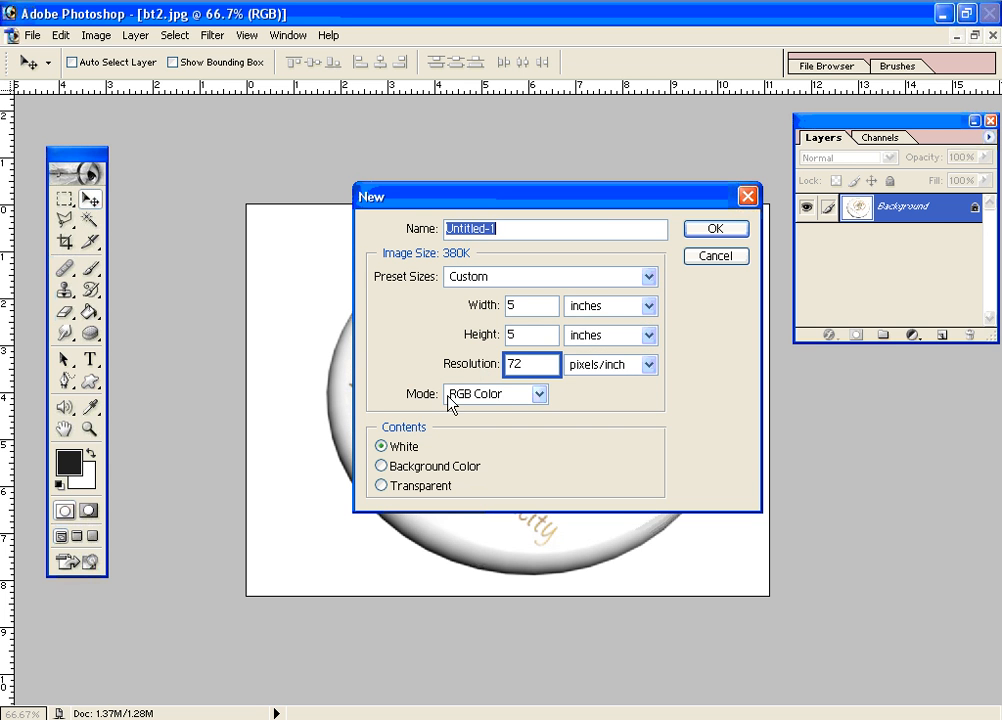
pyautogui.click(493, 398)
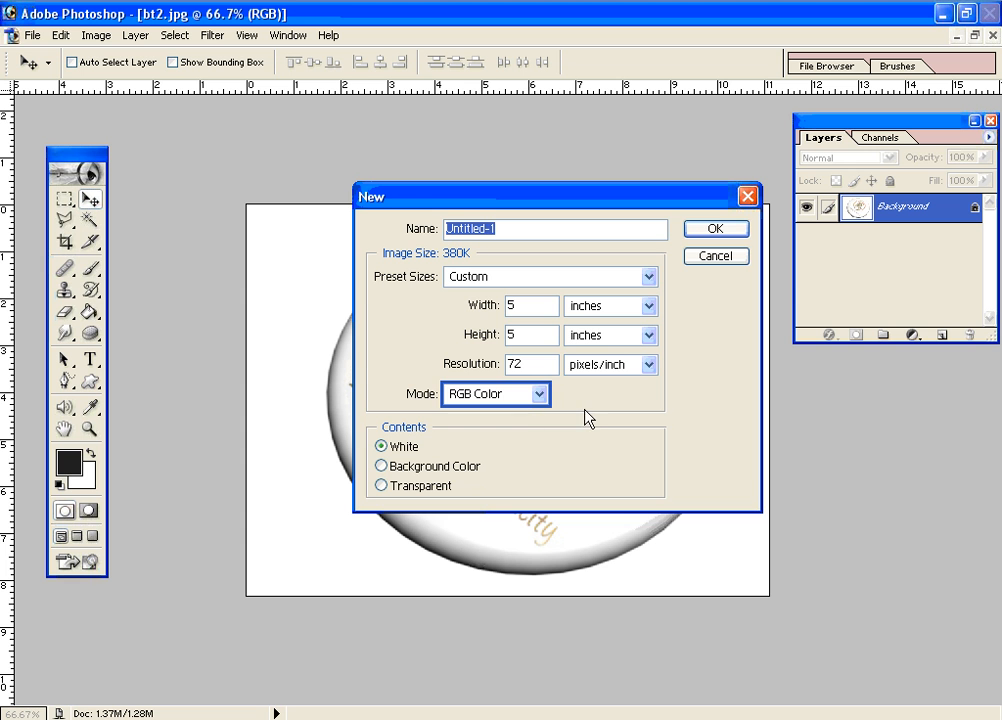
pyautogui.click(407, 450)
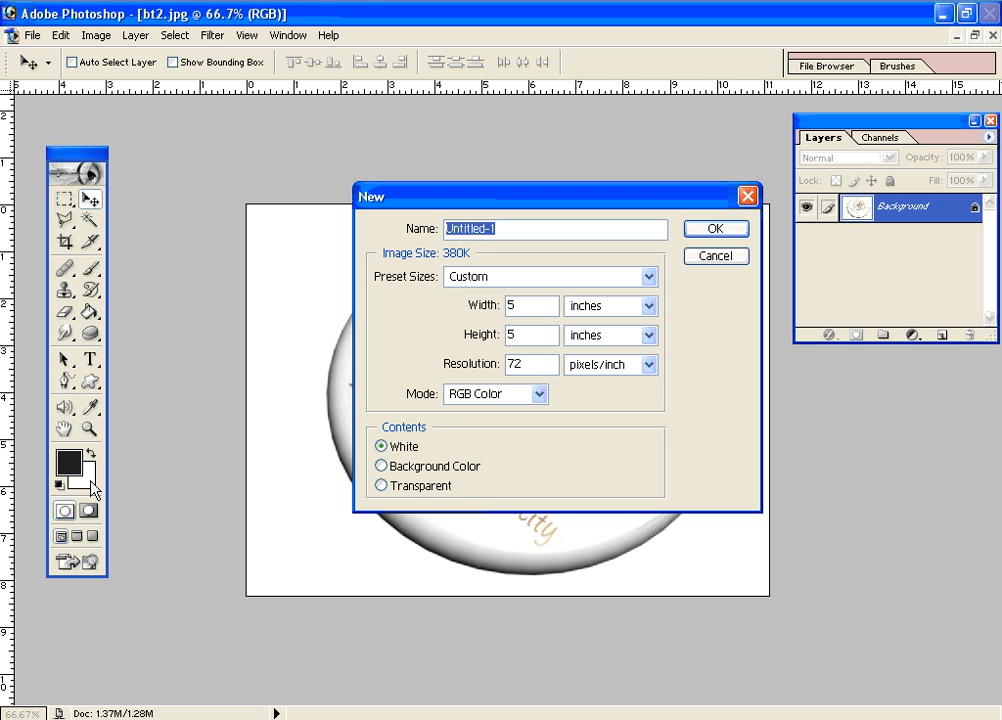
# - Create the new document with Transparent contents and maximize its window
pyautogui.click(381, 466)
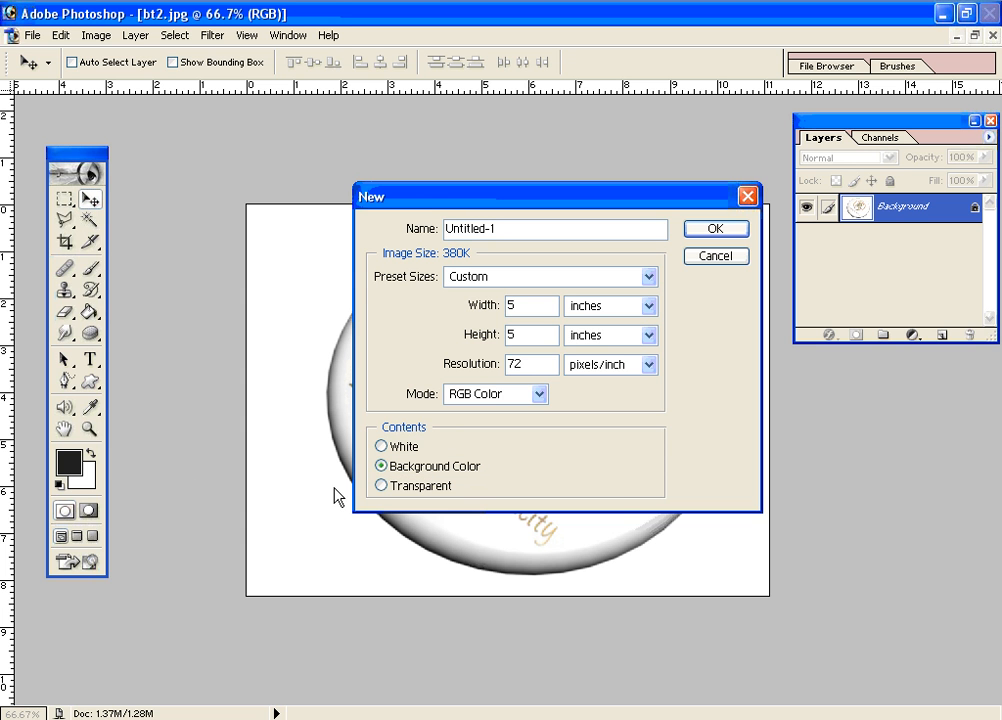
pyautogui.click(622, 483)
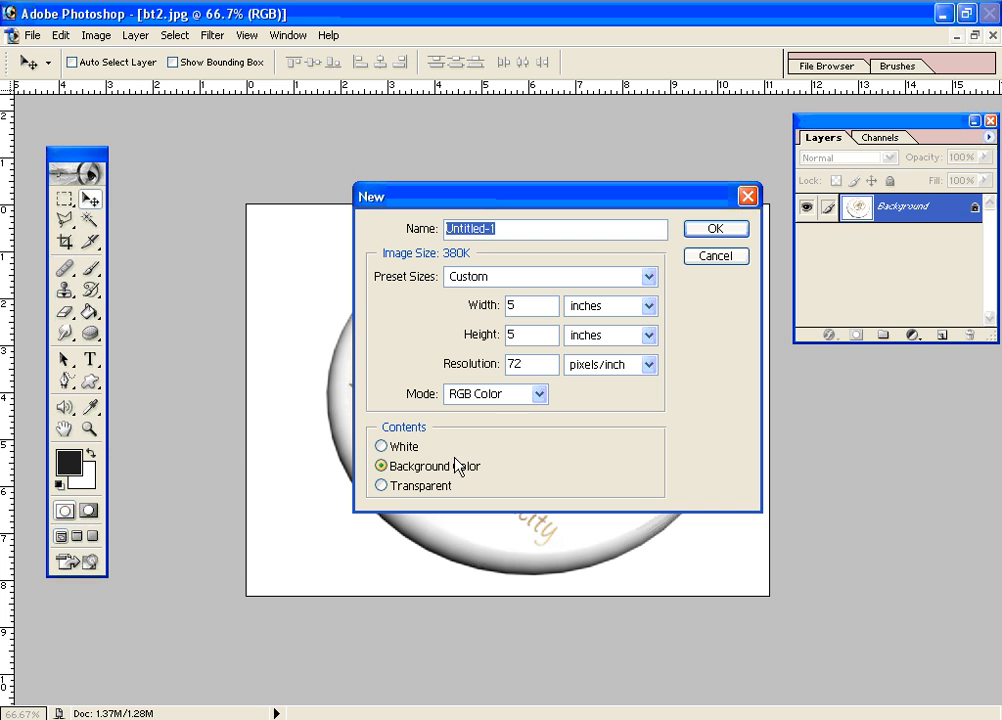
pyautogui.click(381, 486)
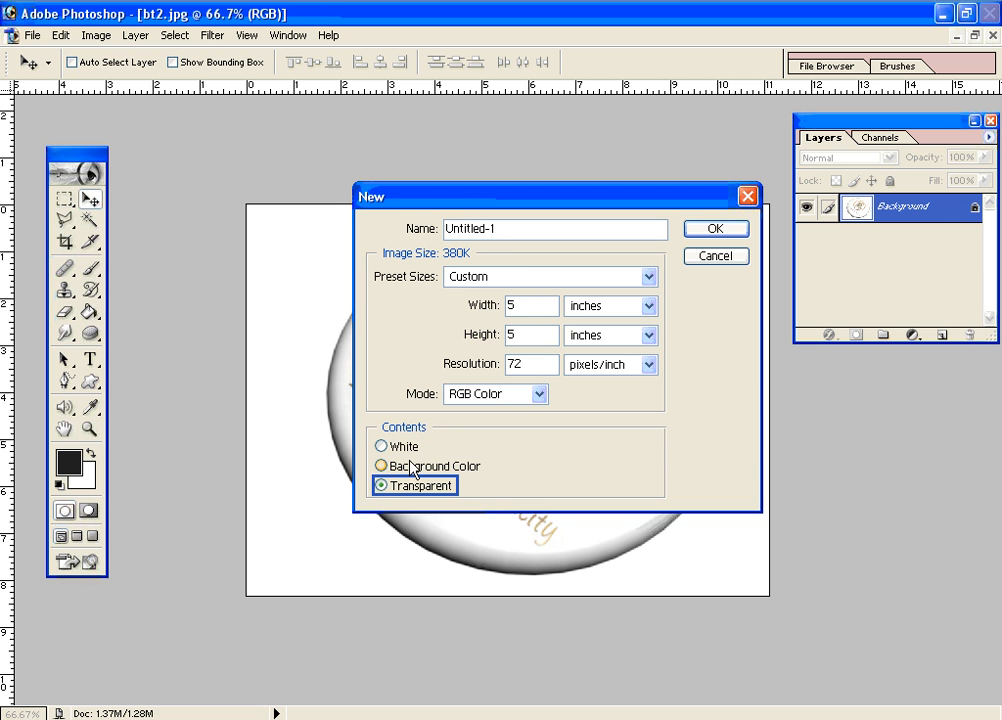
pyautogui.click(545, 308)
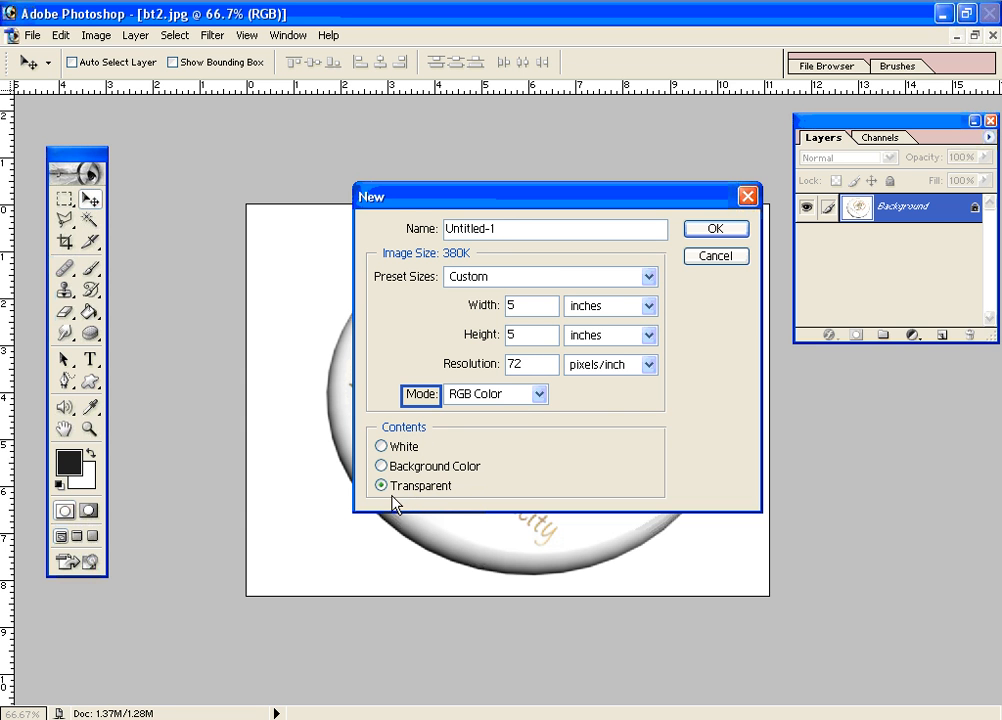
pyautogui.click(709, 231)
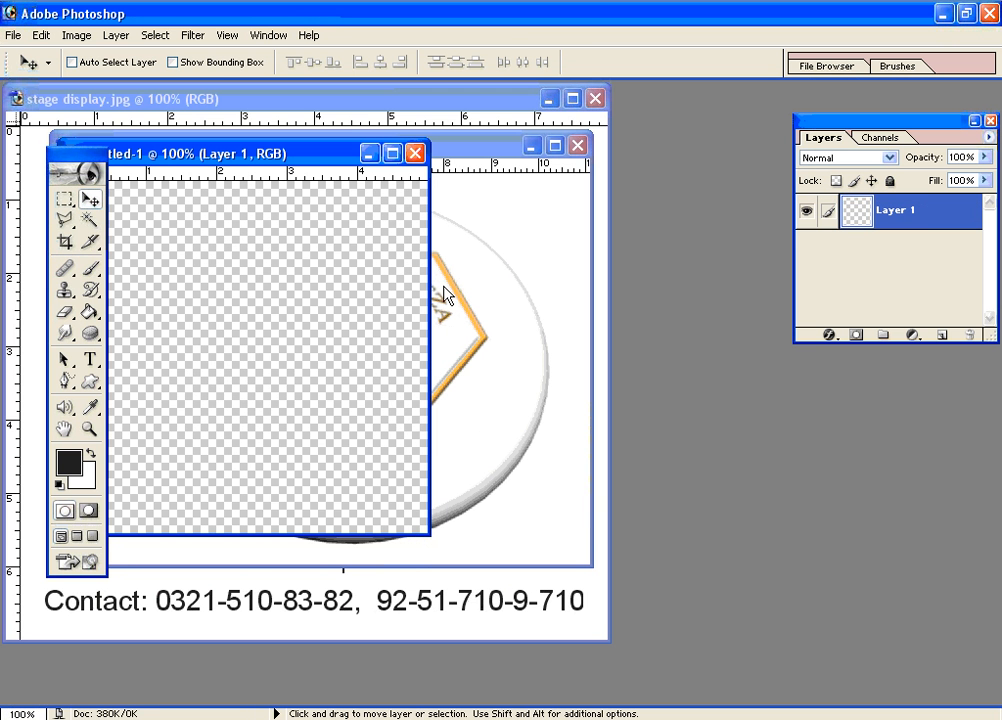
pyautogui.doubleClick(314, 157)
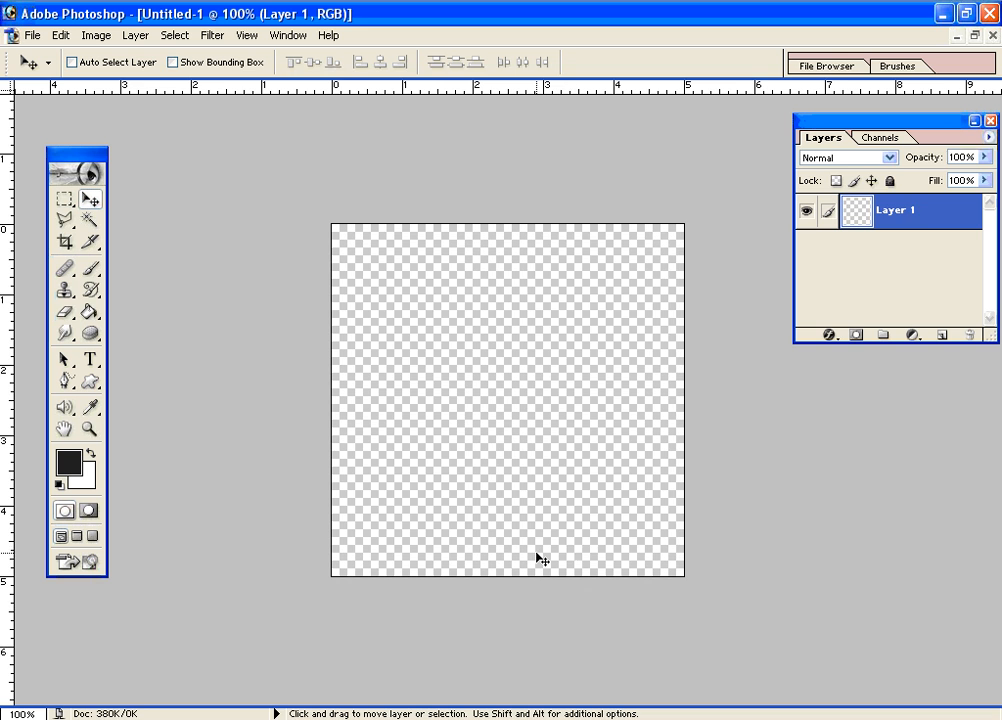
# - In bt2.jpg, make a rectangular selection of about 10 by 8 inches around the whole honey badge and copy it
pyautogui.hotkey('ctrl', 'Tab')
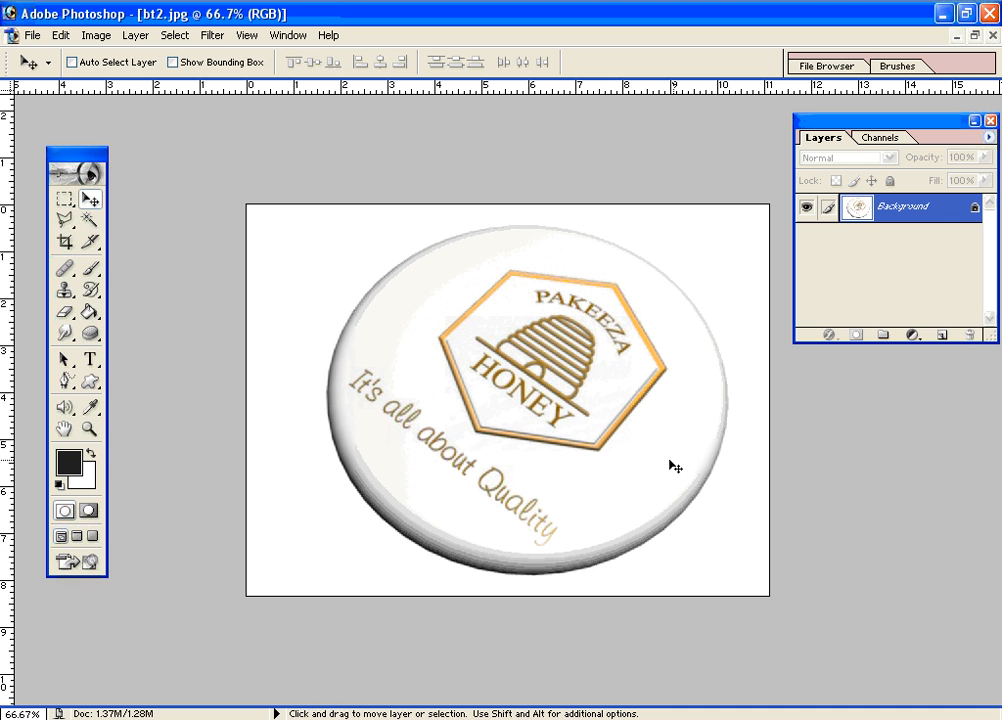
pyautogui.click(66, 200)
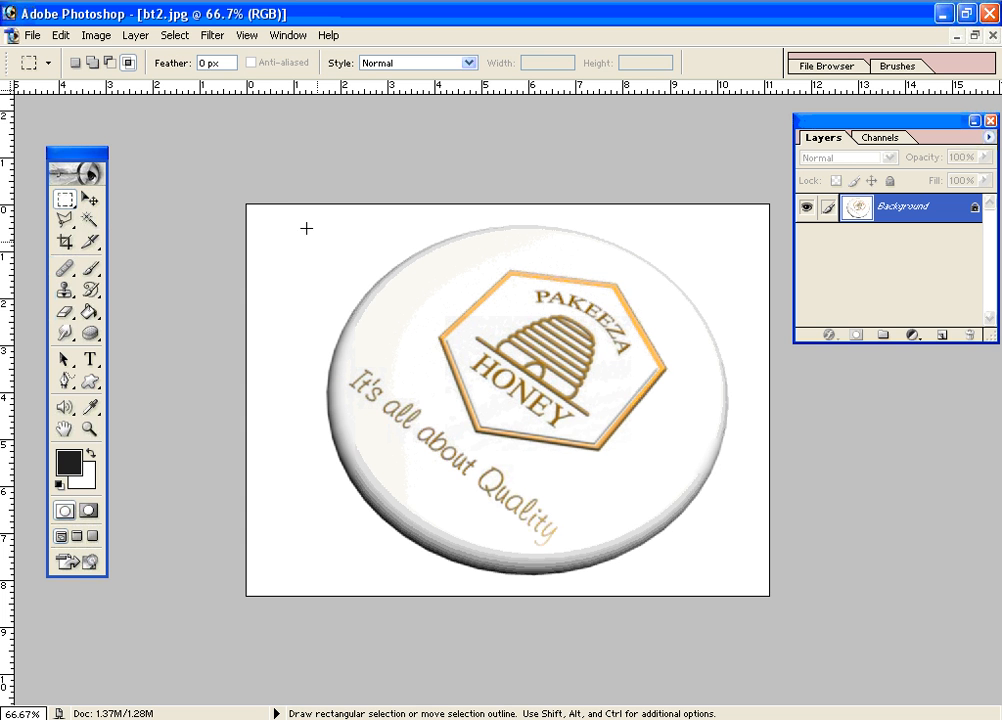
pyautogui.moveTo(287, 210); pyautogui.dragTo(754, 590)
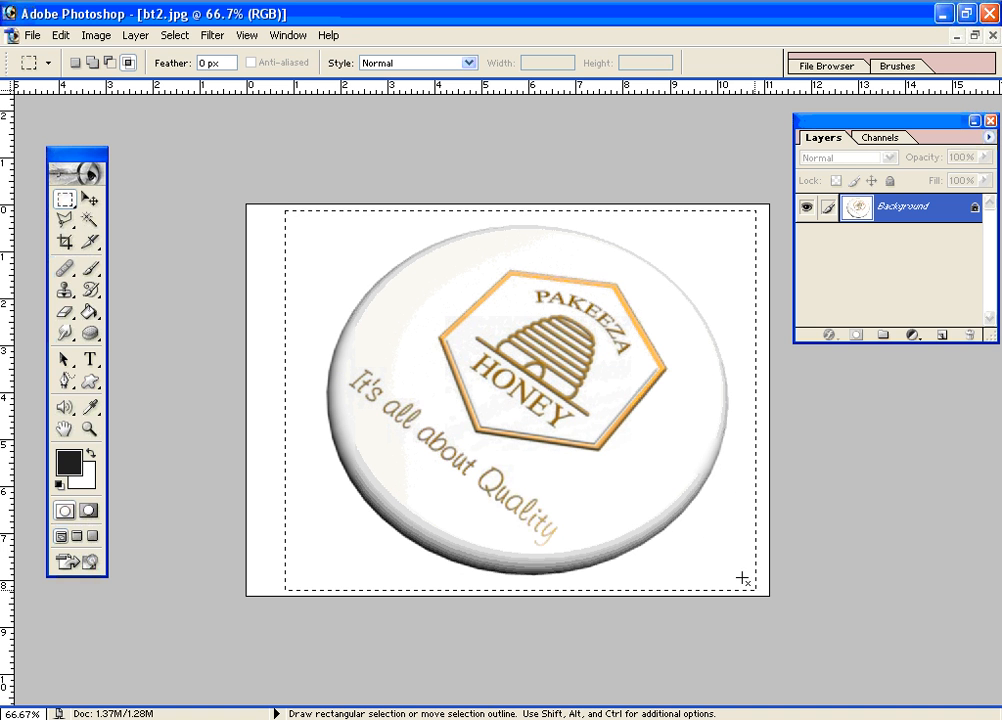
pyautogui.click(62, 35)
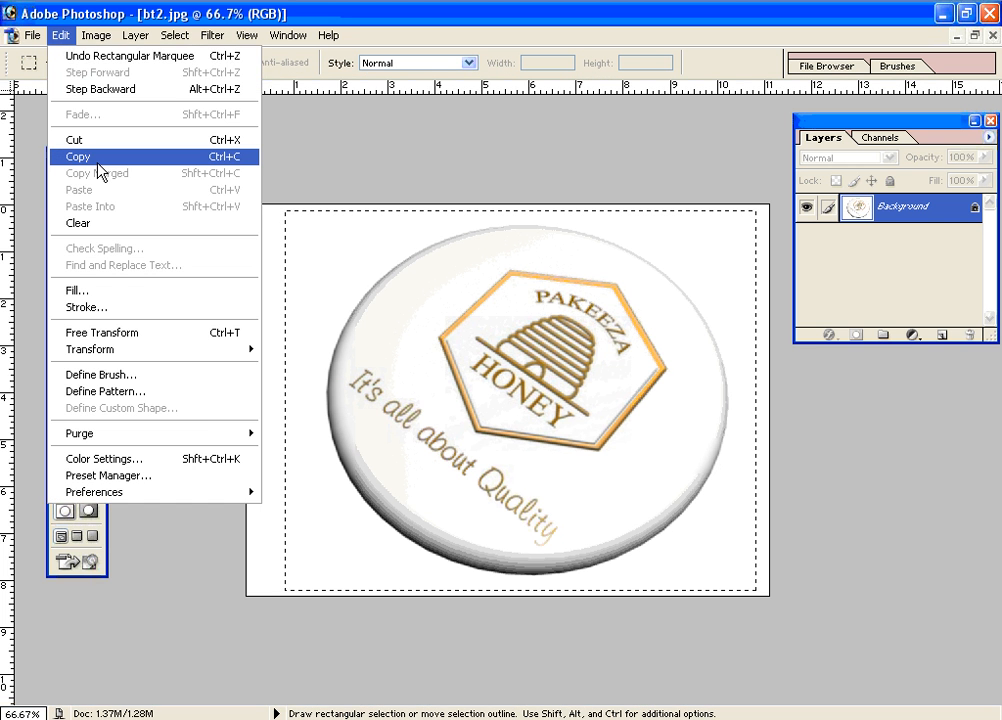
pyautogui.click(230, 158)
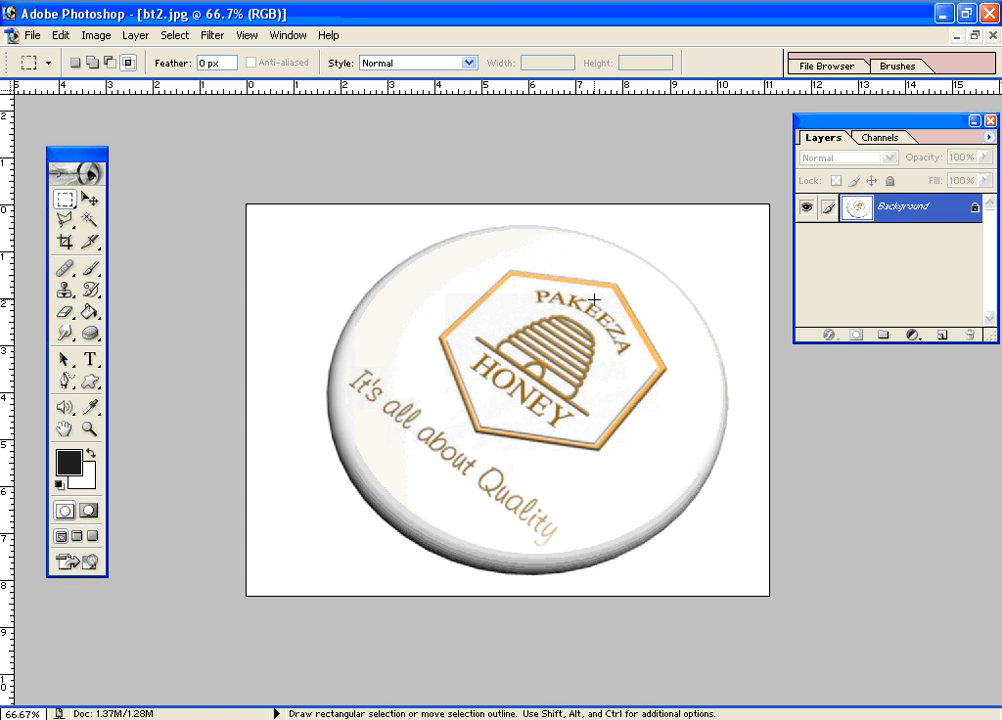
# - Paste the copied badge into the transparent Untitled-1 document, viewed at 50%
pyautogui.hotkey('ctrl', 'Tab')
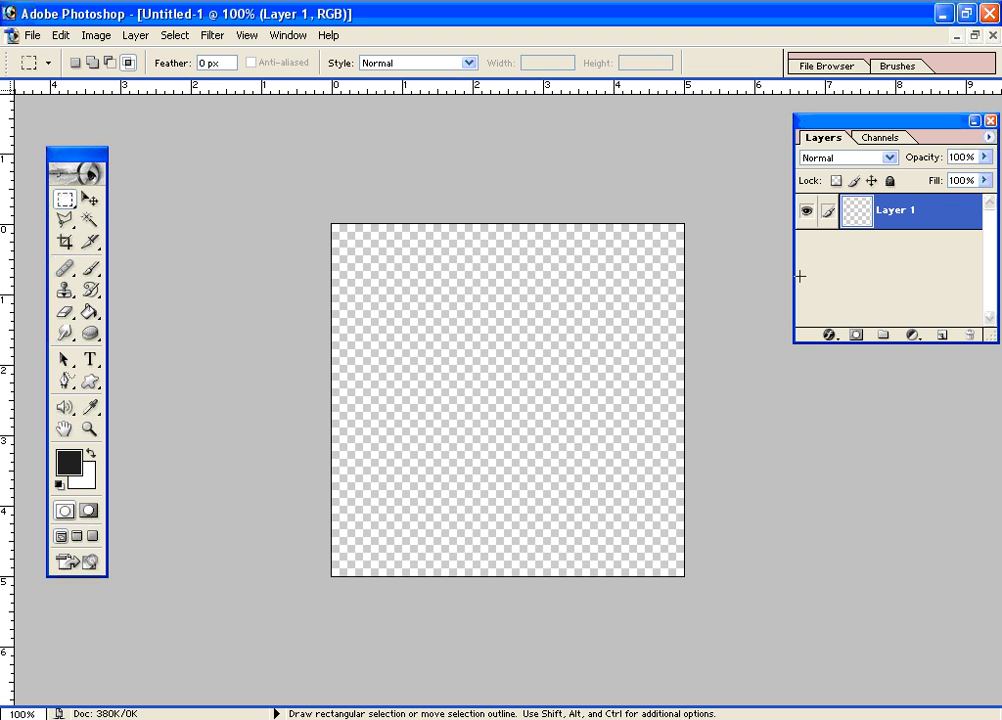
pyautogui.press('z')
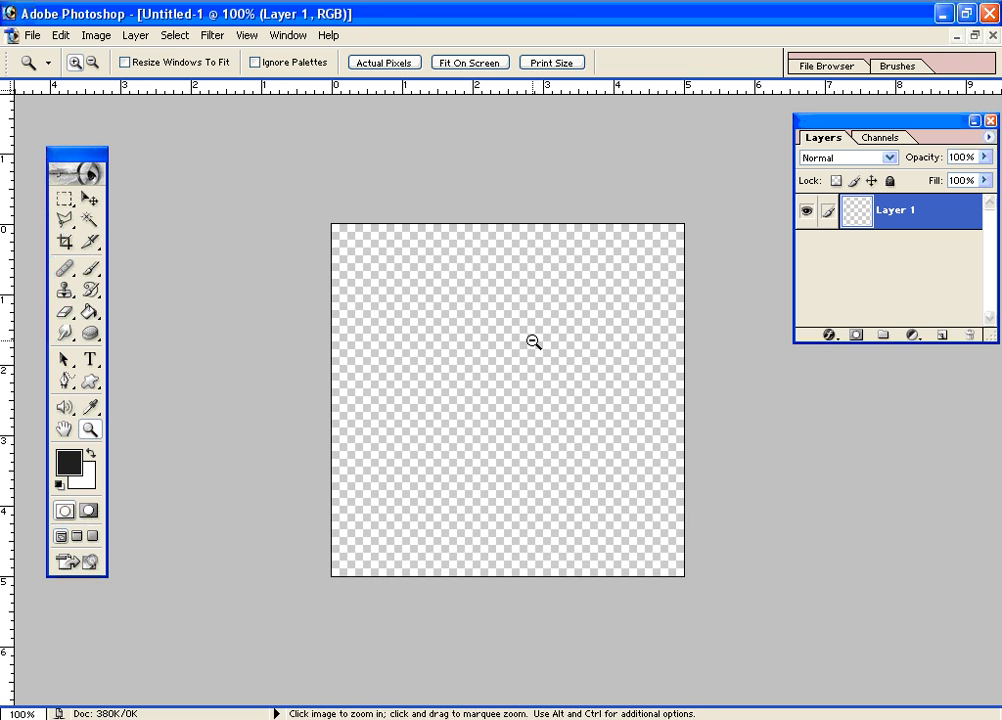
pyautogui.keyDown('alt'); pyautogui.click(532, 340); pyautogui.keyUp('alt')
pyautogui.keyDown('alt'); pyautogui.click(542, 382); pyautogui.keyUp('alt')
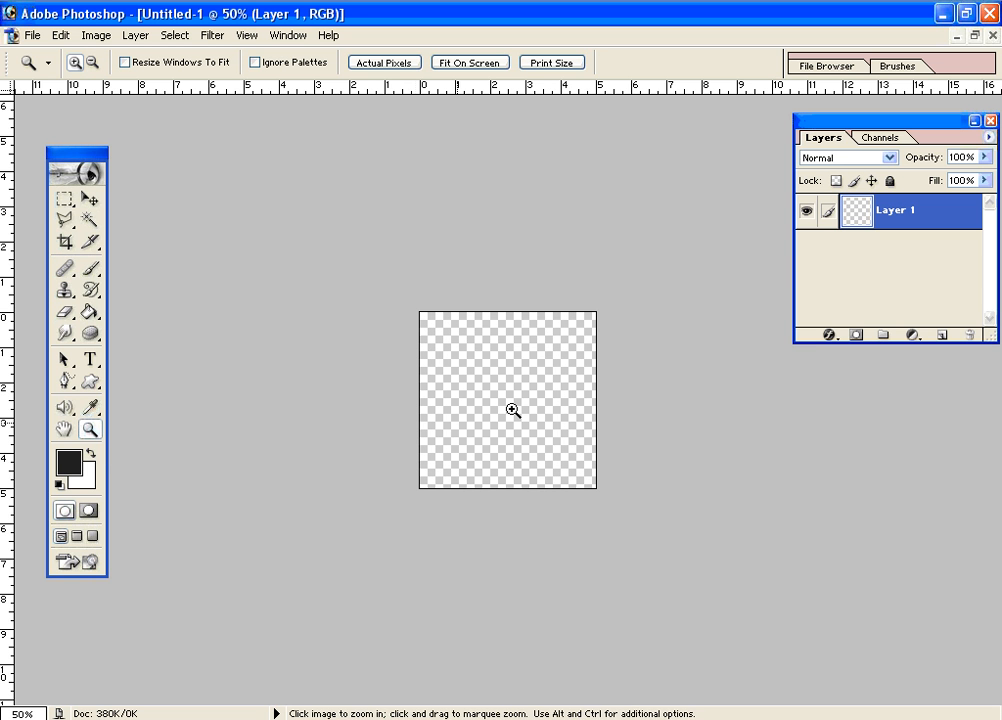
pyautogui.press('alt')
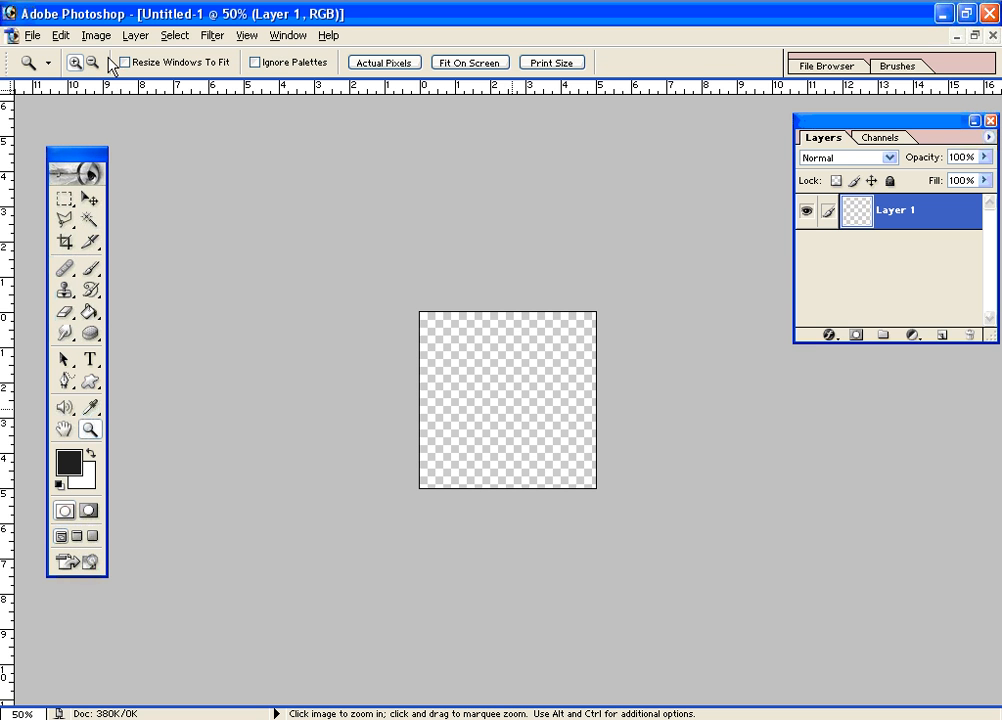
pyautogui.click(60, 35)
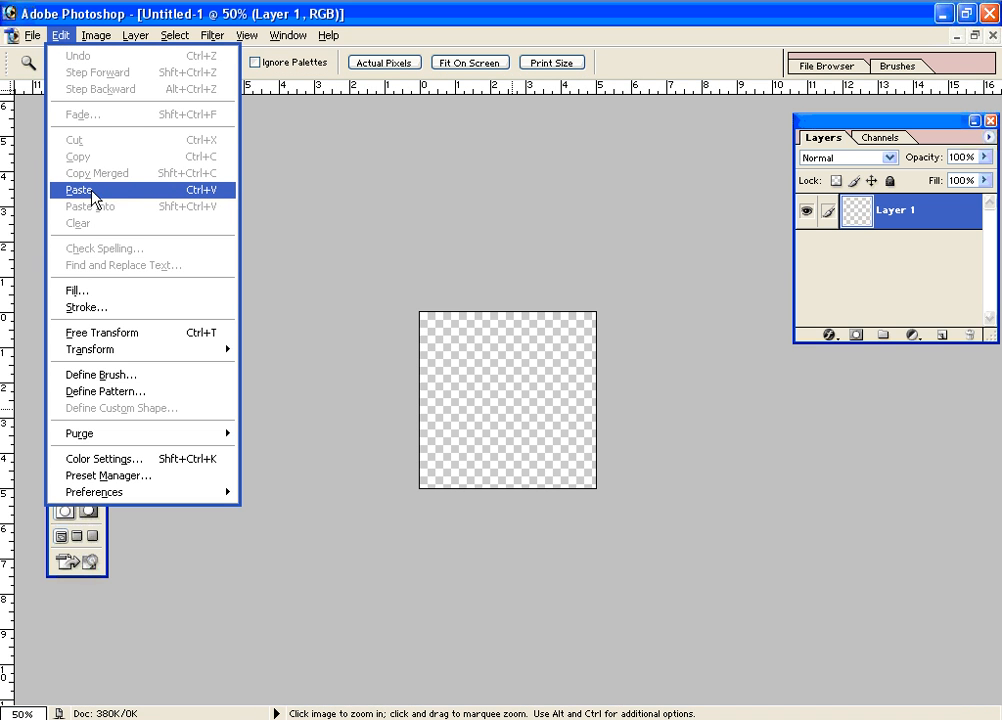
pyautogui.click(197, 191)
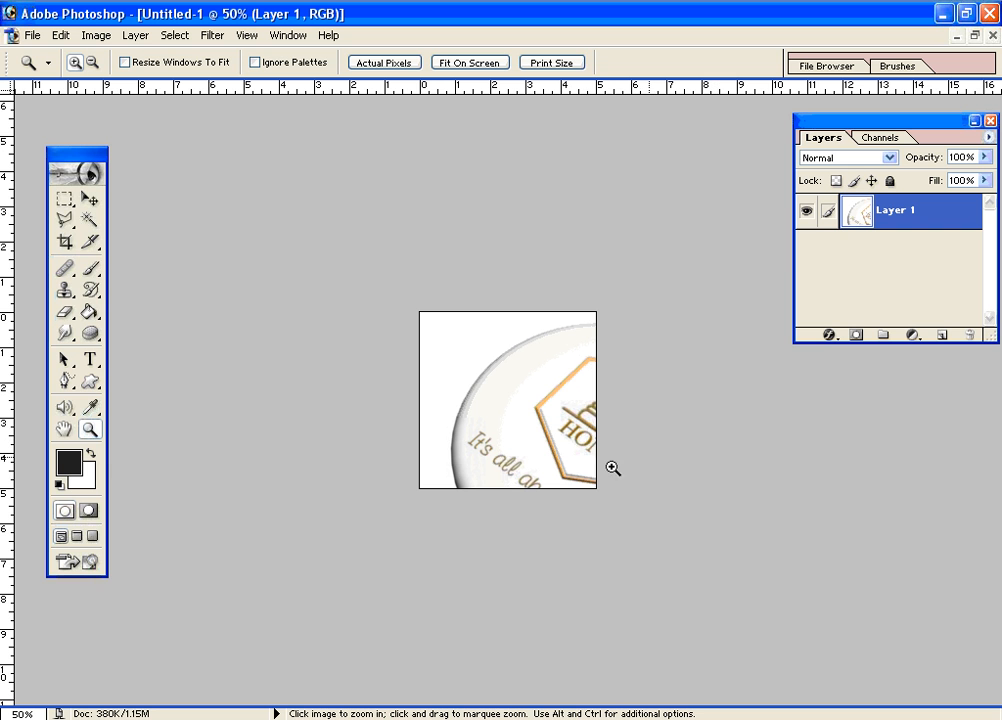
# - Scale the pasted badge layer proportionally to about 49% with Free Transform so the whole badge fits the canvas
pyautogui.press('ctrl')
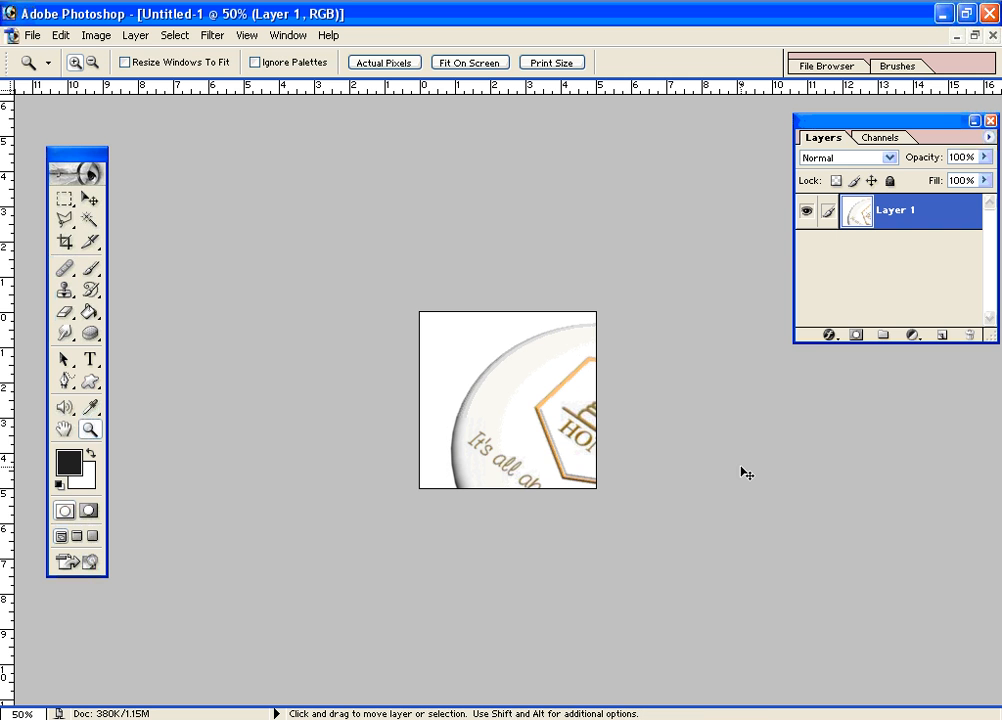
pyautogui.hotkey('ctrl', 't')
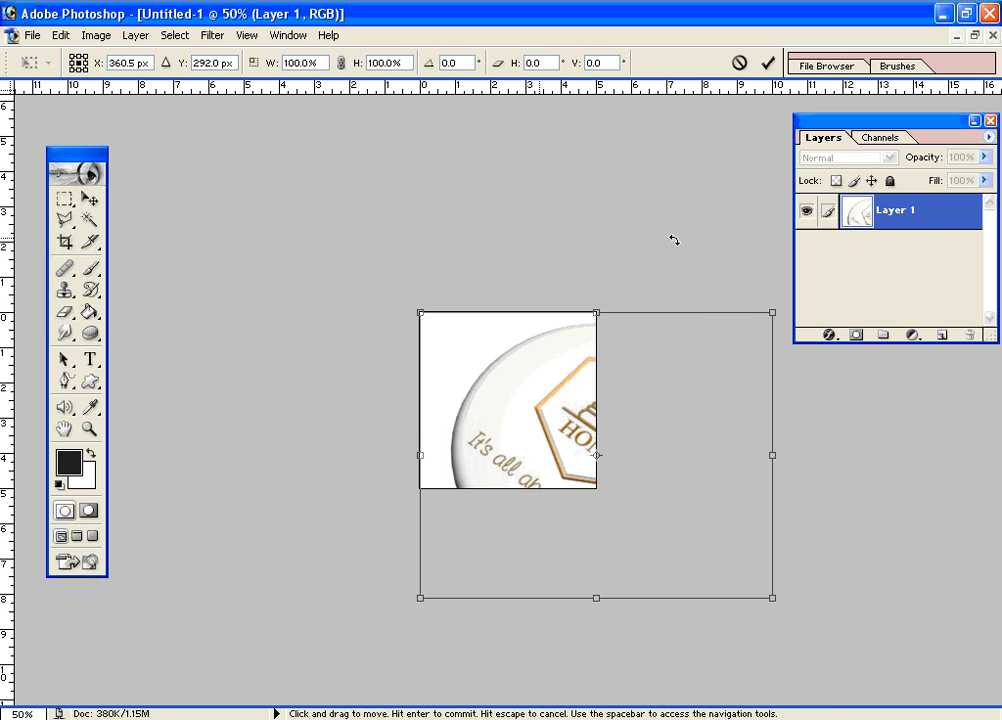
pyautogui.click(770, 598)
pyautogui.moveTo(770, 598); pyautogui.dragTo(575, 468)
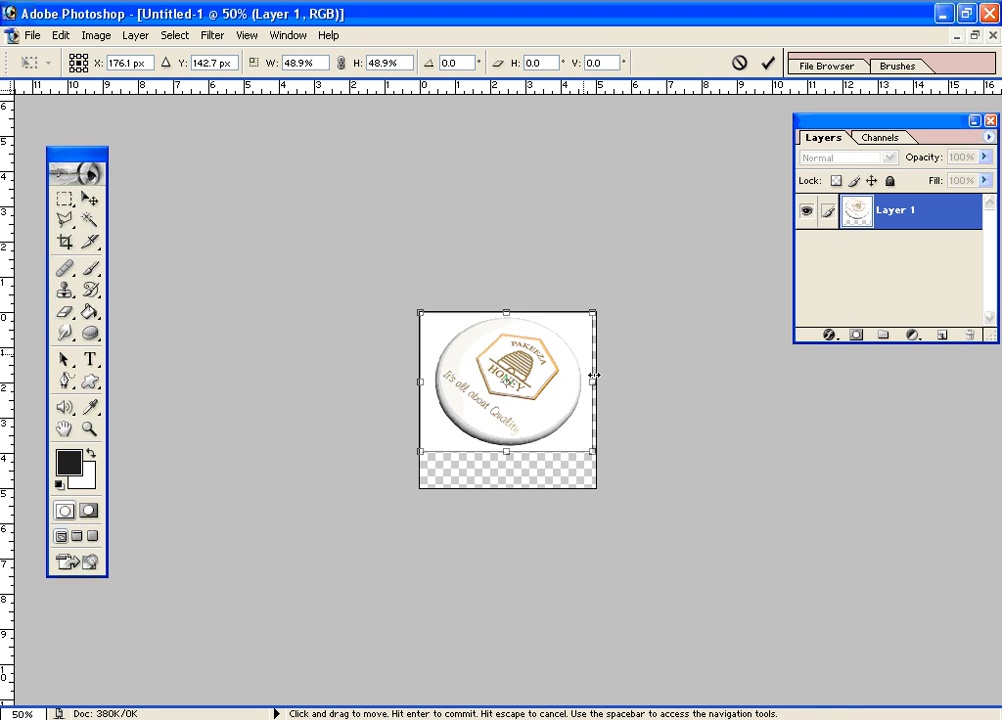
# - Move the scaled badge near the canvas centre, at about X 178 px and Y 171 px, and apply the transform
pyautogui.moveTo(572, 397); pyautogui.dragTo(568, 409)
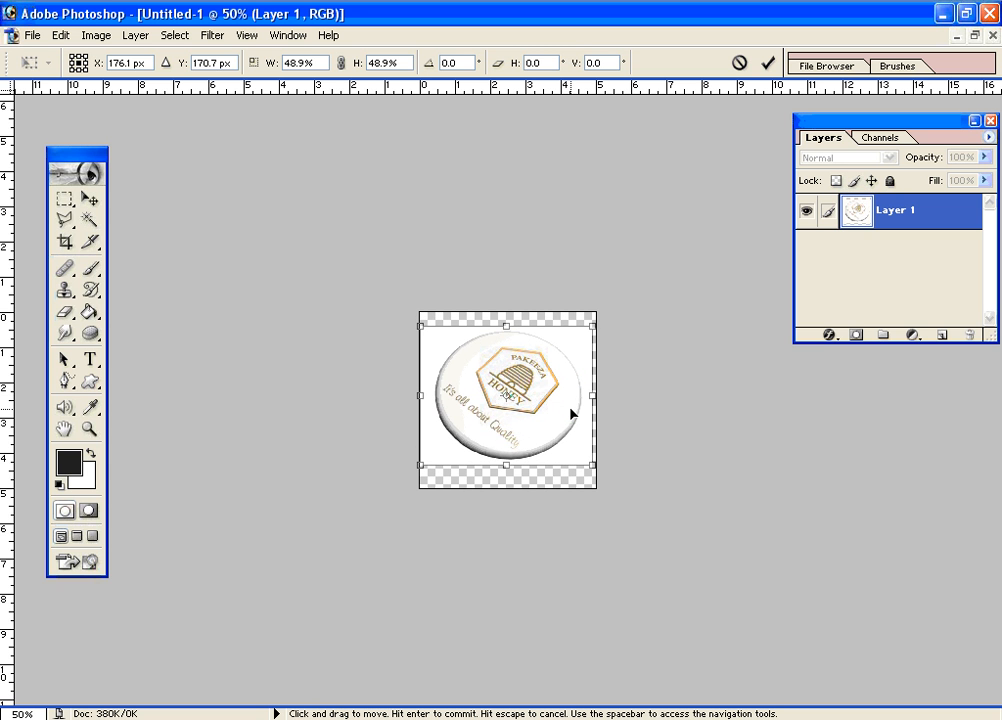
pyautogui.press('Right')
pyautogui.press('Right')
pyautogui.press('Right')
pyautogui.press('Right')
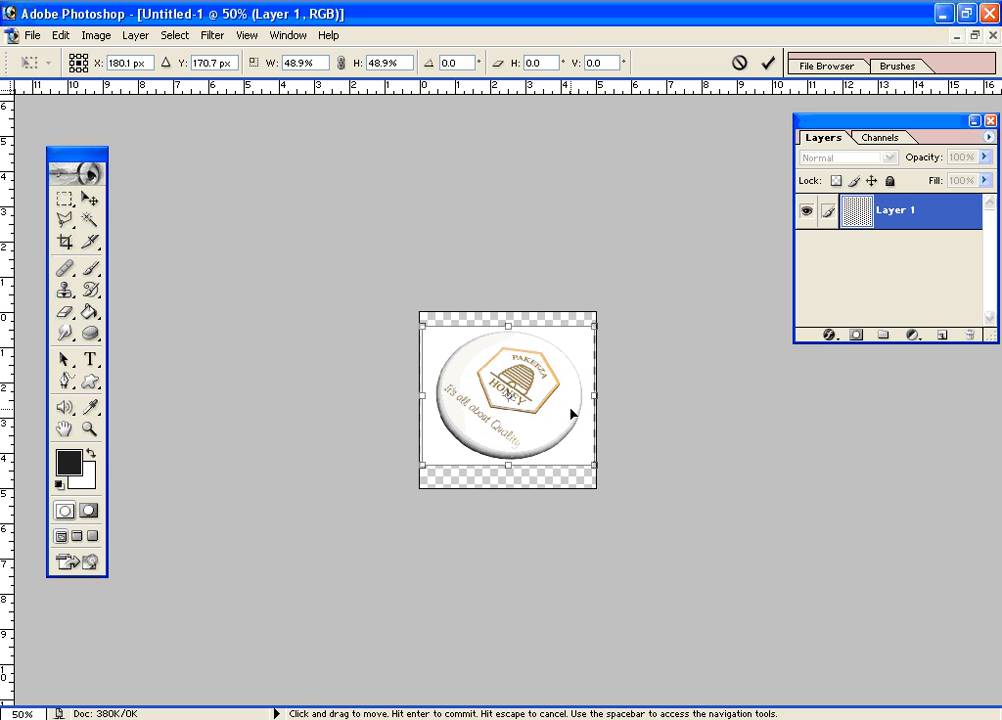
pyautogui.press('Left')
pyautogui.press('Left')
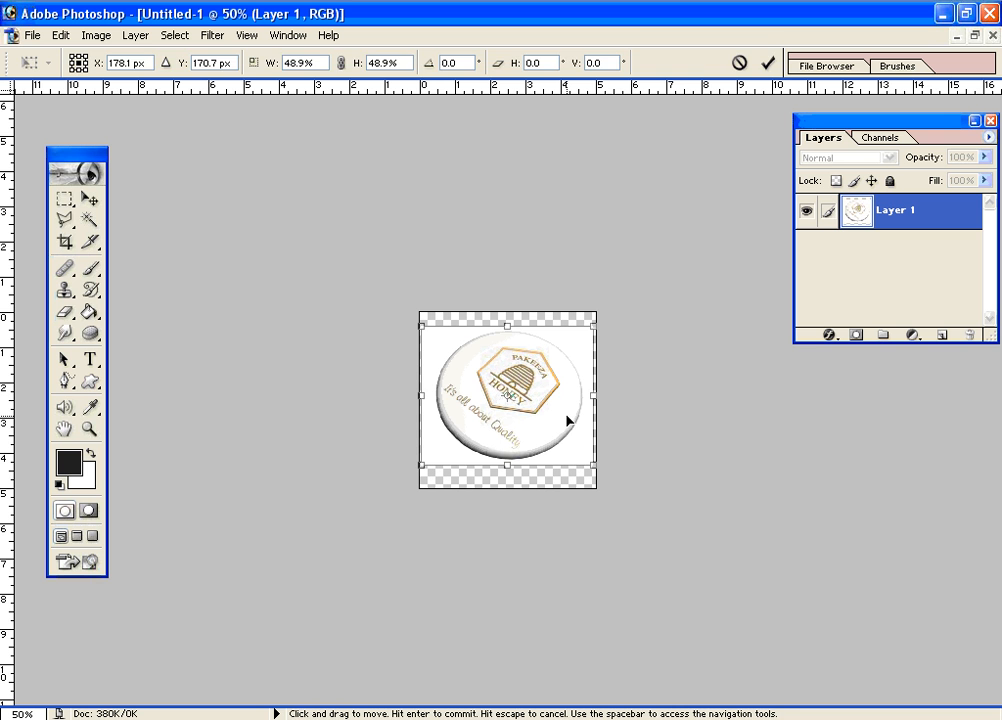
# - Try to delete the white background around the badge using the Magic Wand at tolerance 55, then undo and deselect
pyautogui.press('z')
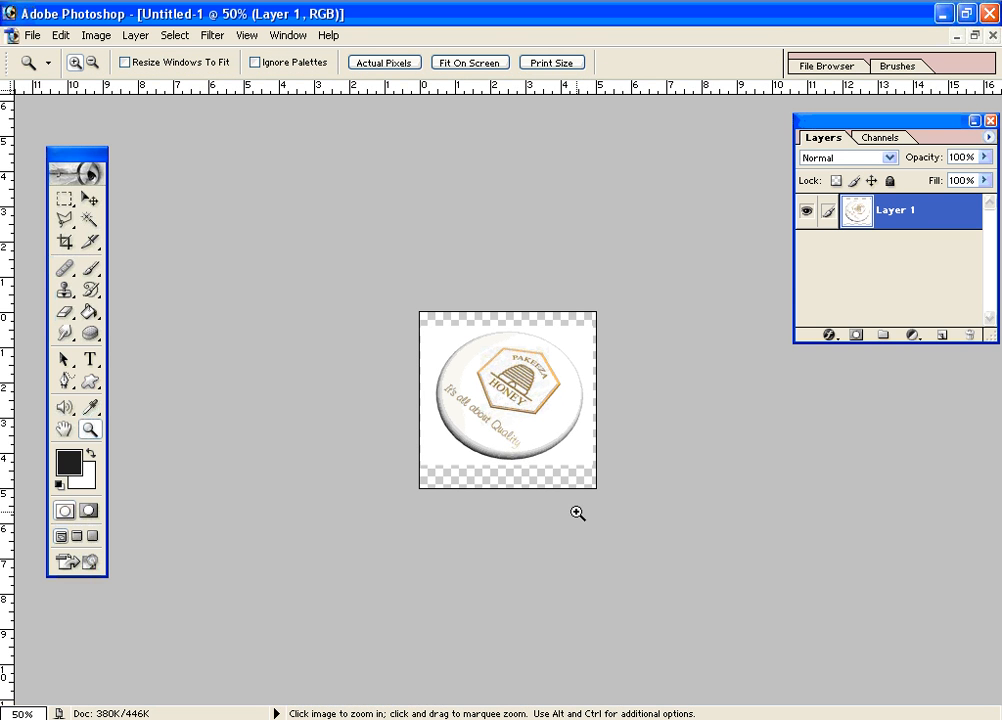
pyautogui.moveTo(441, 362); pyautogui.dragTo(601, 495)
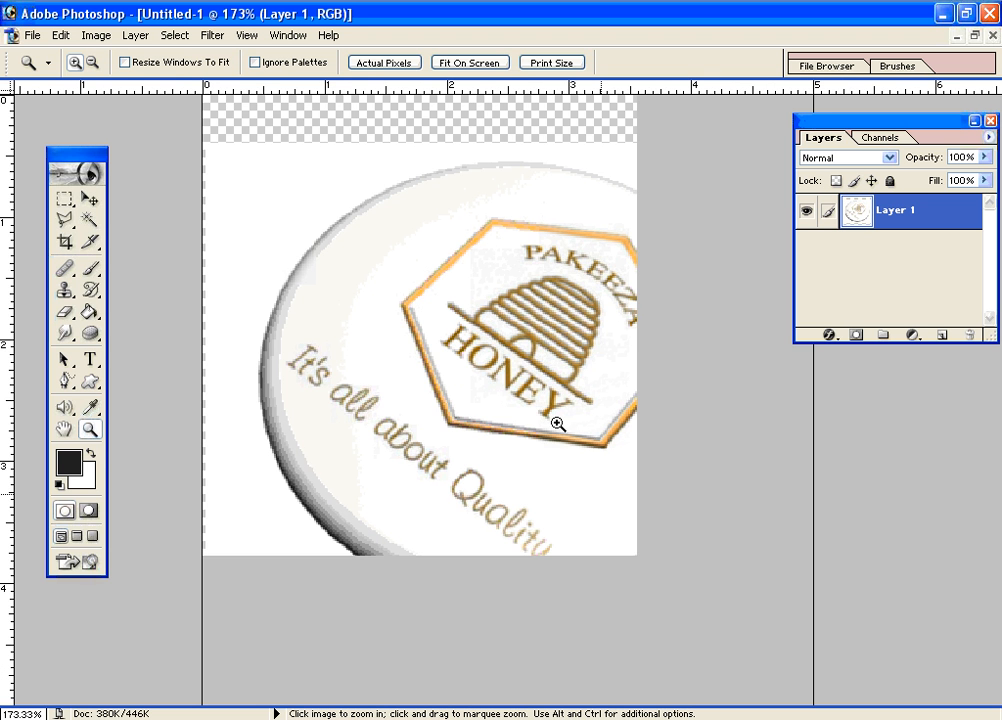
pyautogui.keyDown('alt'); pyautogui.click(549, 409); pyautogui.keyUp('alt')
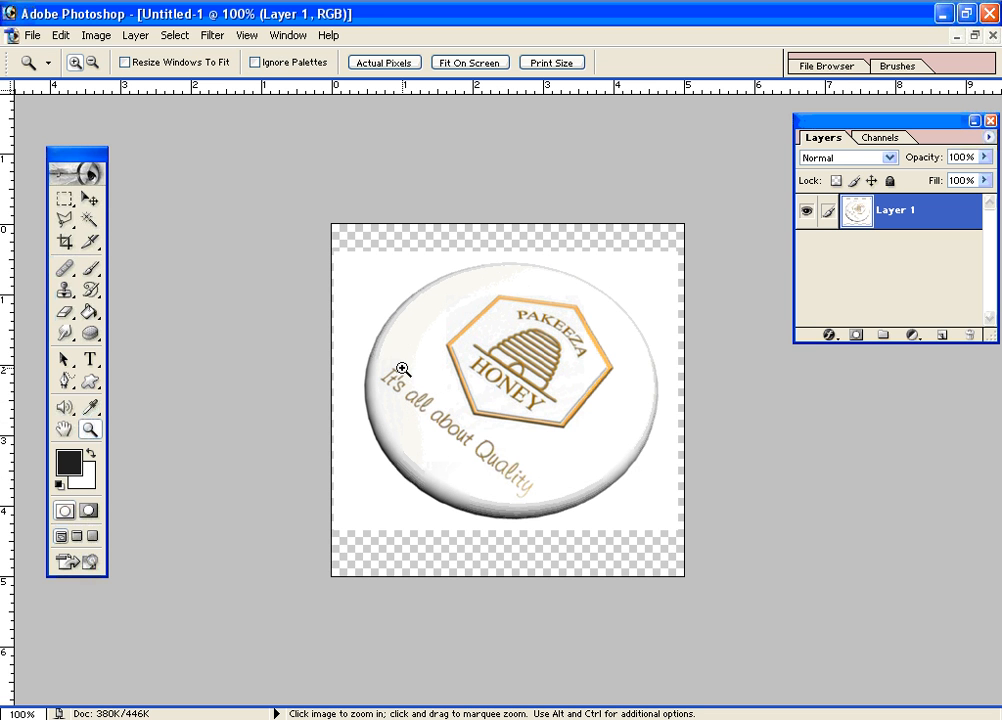
pyautogui.click(90, 220)
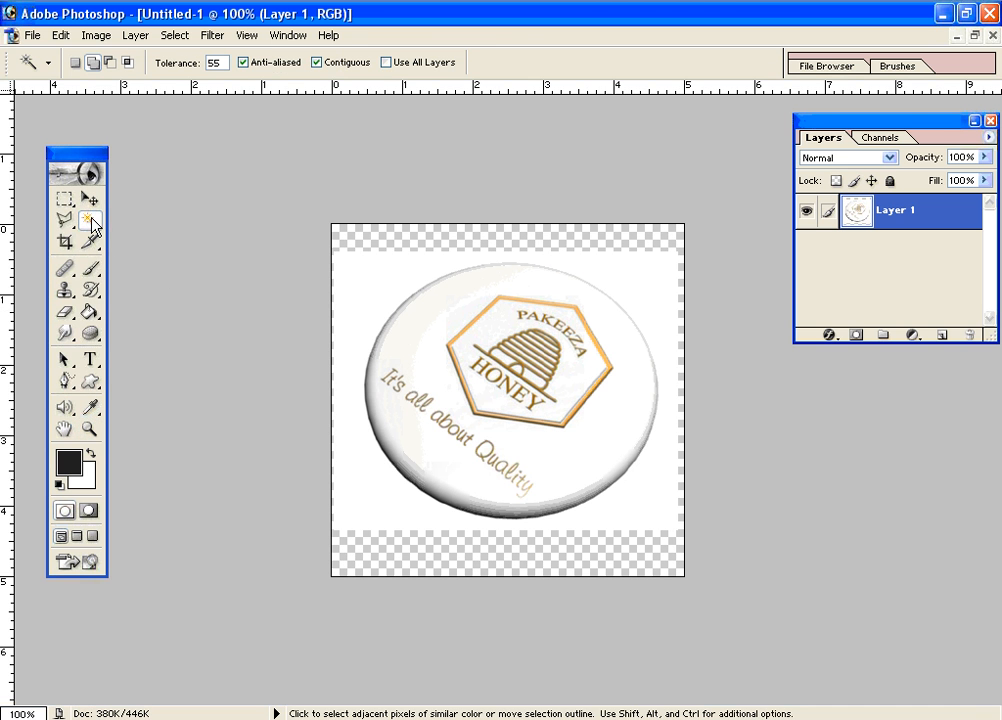
pyautogui.click(376, 286)
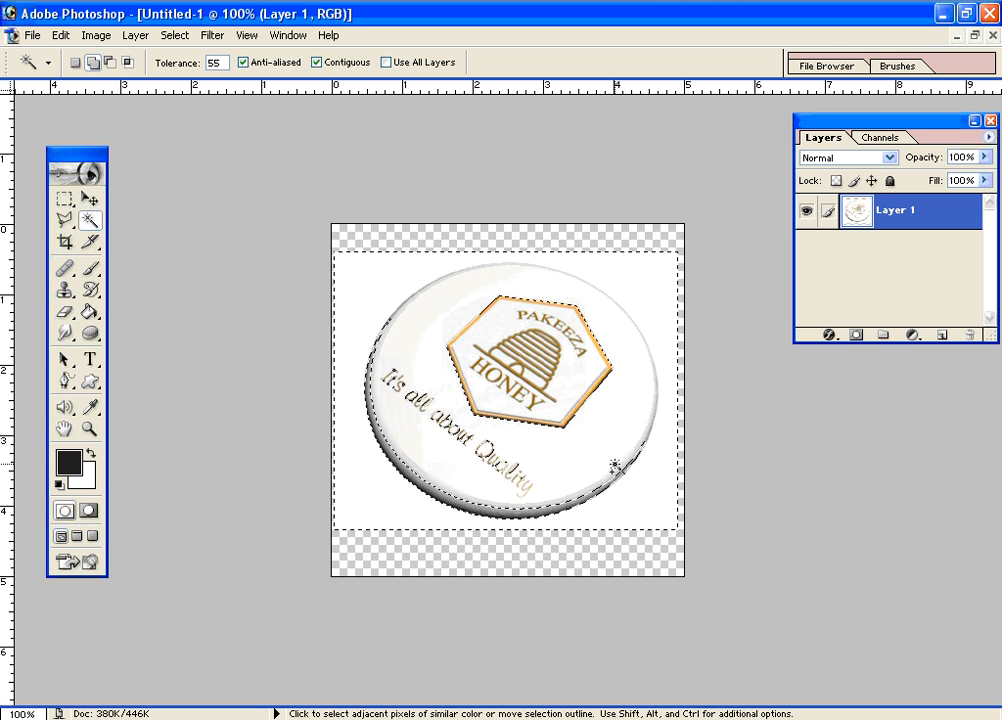
pyautogui.press('Delete')
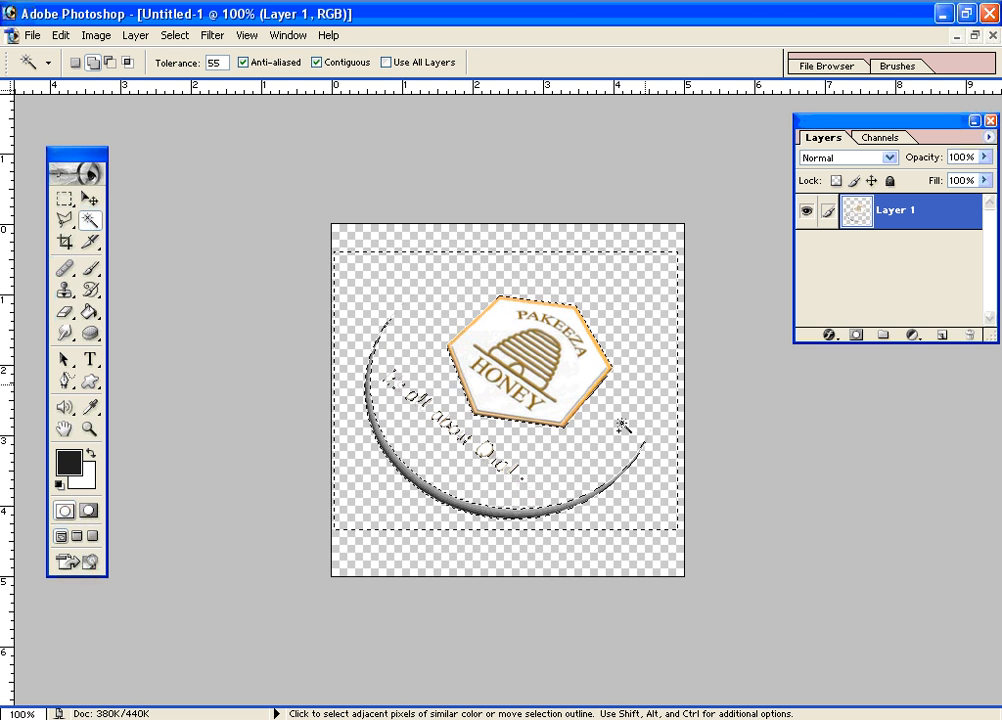
pyautogui.hotkey('ctrl', 'z')
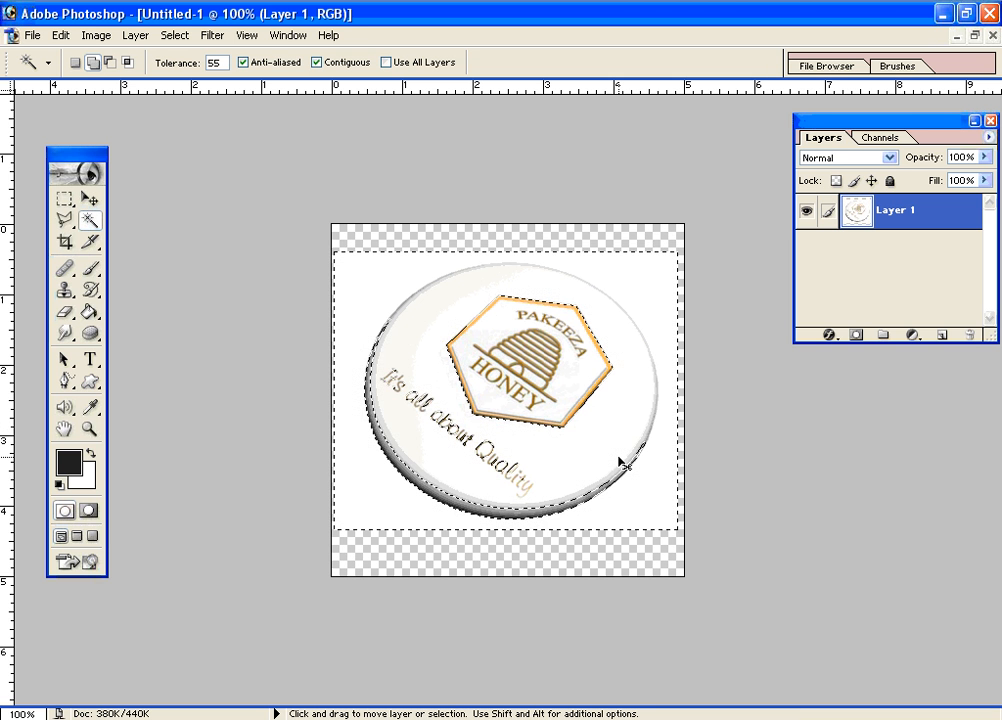
pyautogui.hotkey('ctrl', 'd')
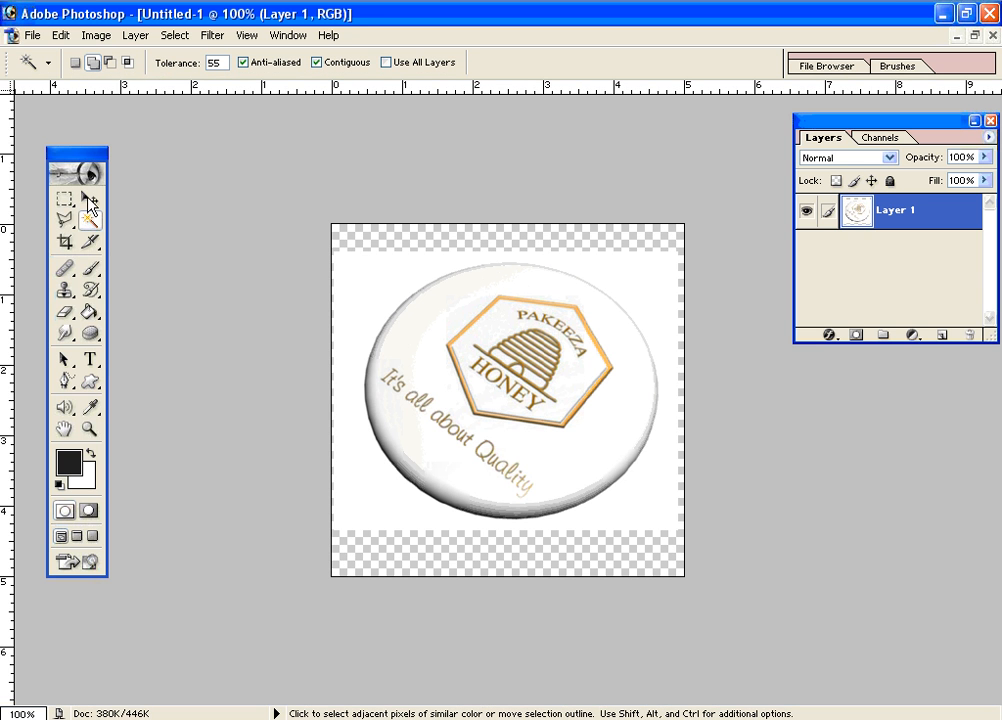
# - Select the white background around the badge using the Magic Wand at tolerance 15, delete it and deselect
pyautogui.doubleClick(219, 63)
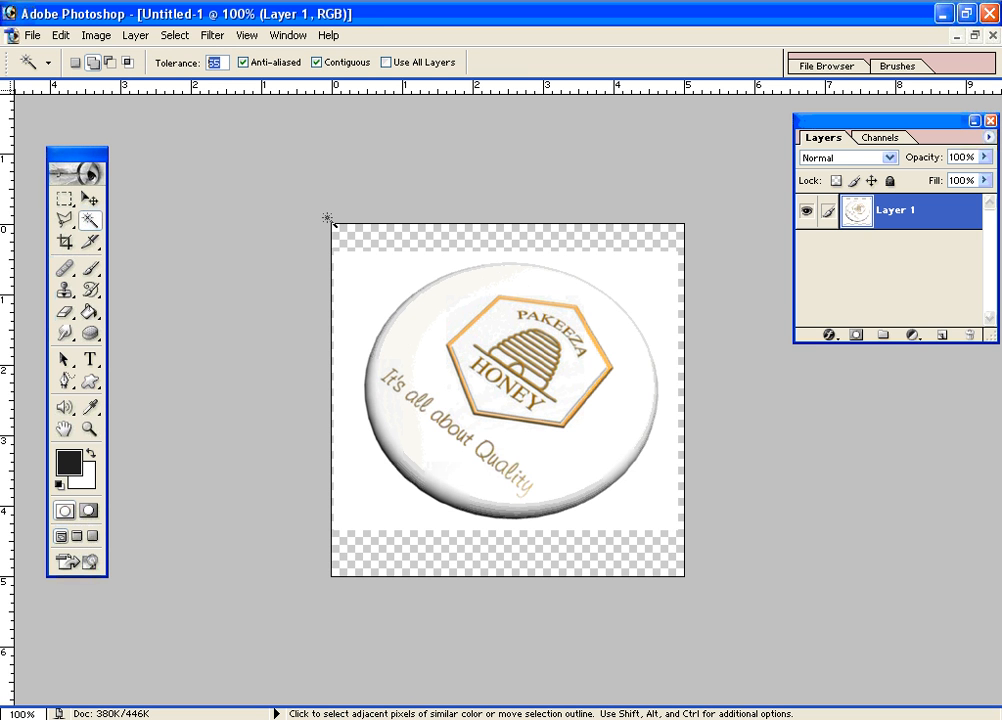
pyautogui.click(366, 294)
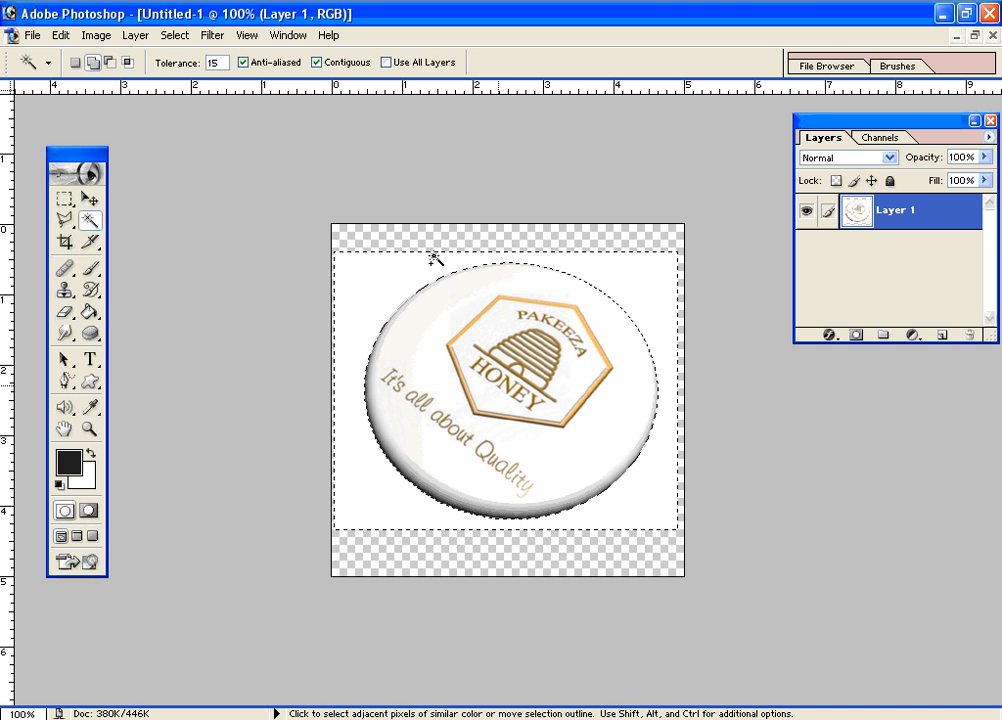
pyautogui.click(213, 63)
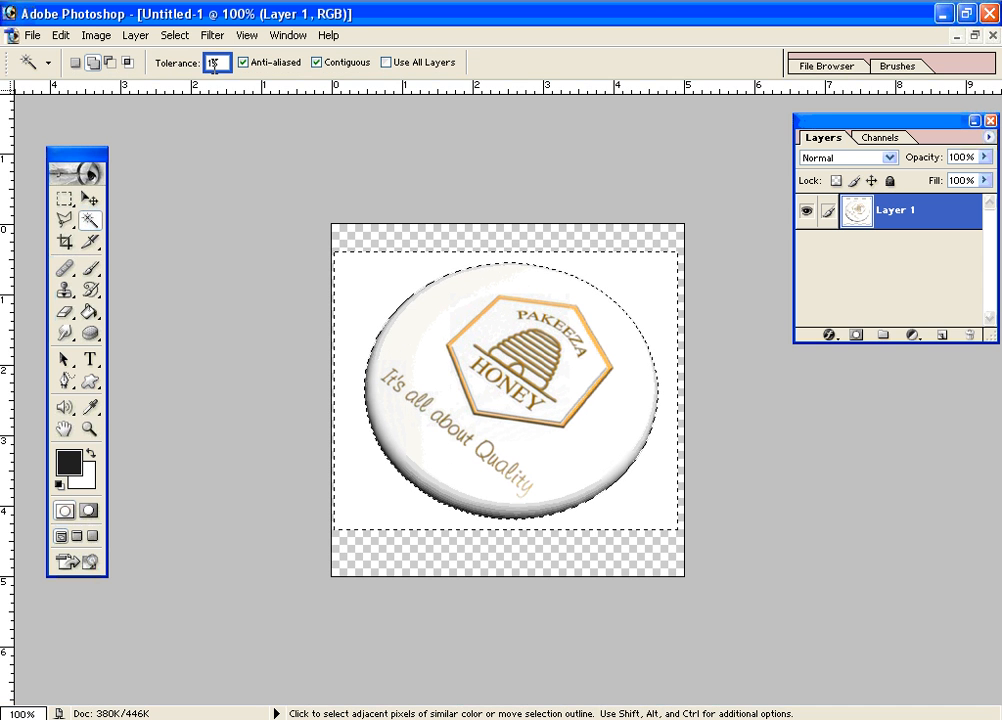
pyautogui.press('Return')
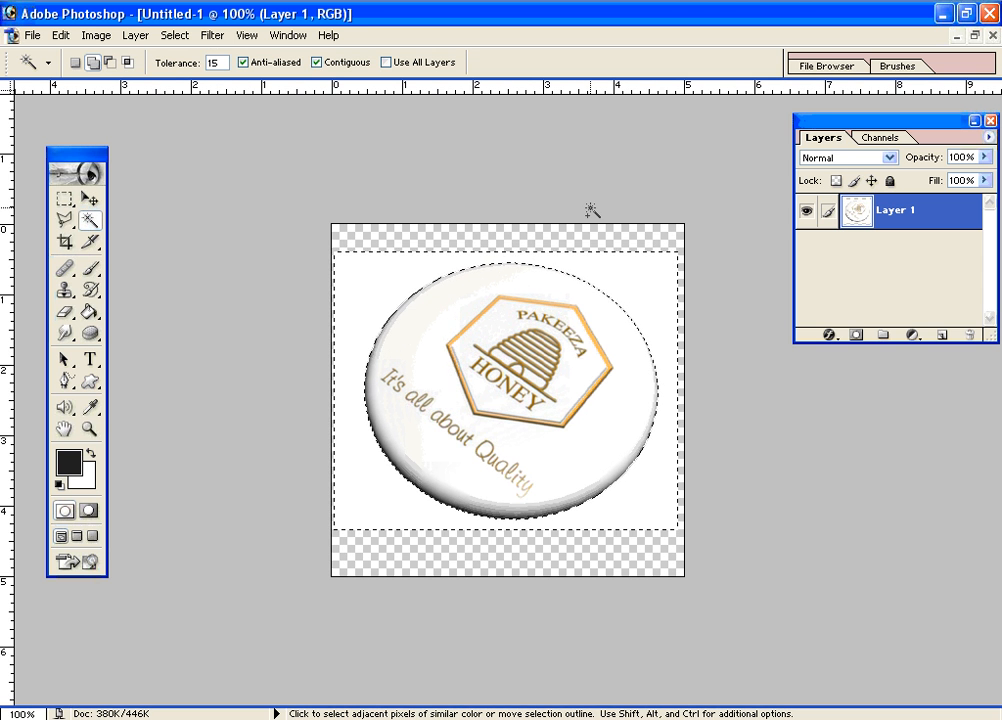
pyautogui.press('Delete')
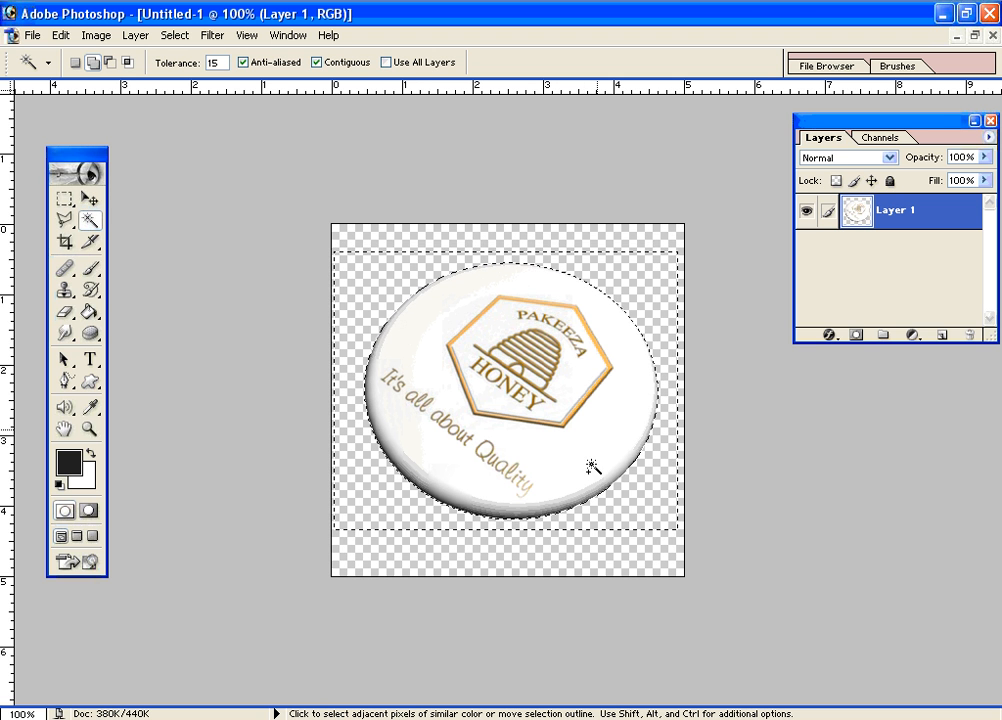
pyautogui.hotkey('ctrl', 'd')
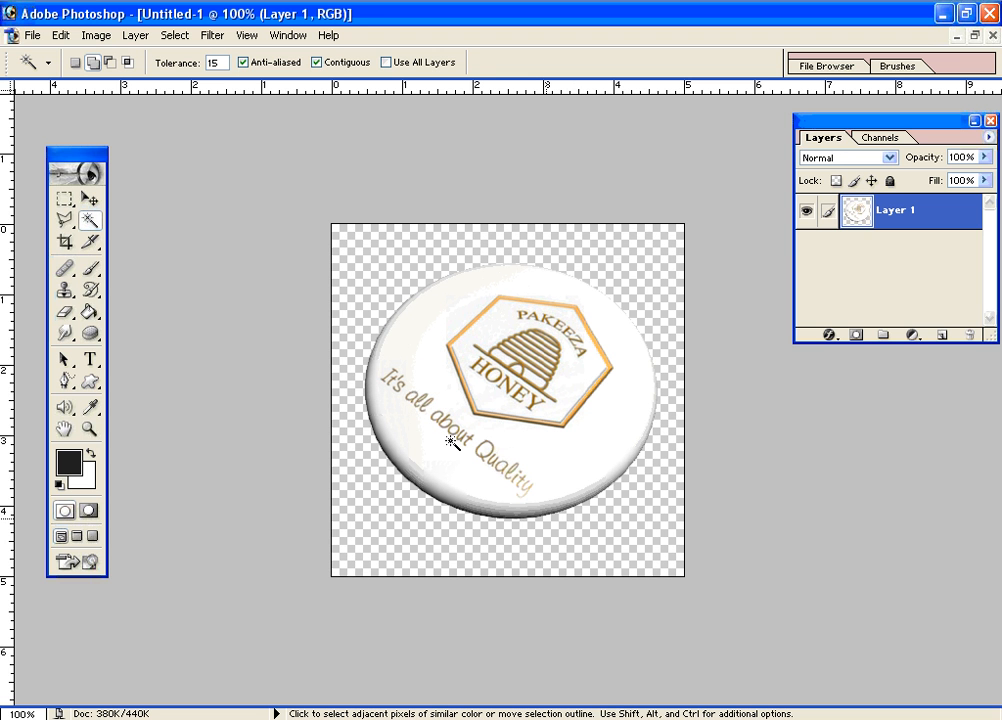
pyautogui.click(89, 199)
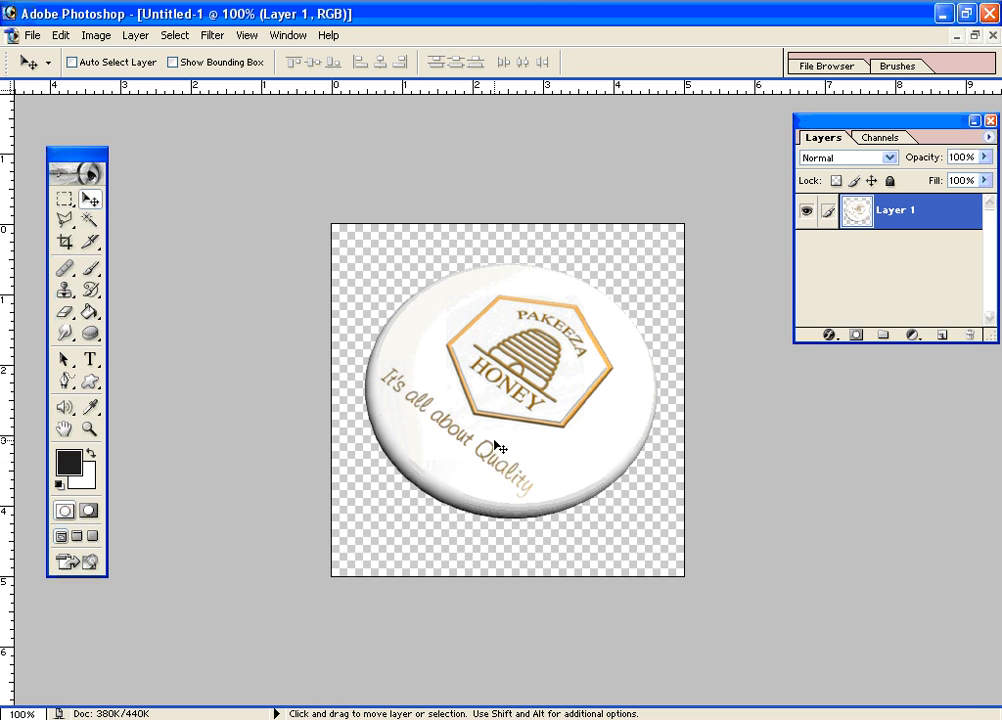
# - Check the Save As options for the JPEG format on the transparent document, and cancel without saving
pyautogui.click(32, 35)
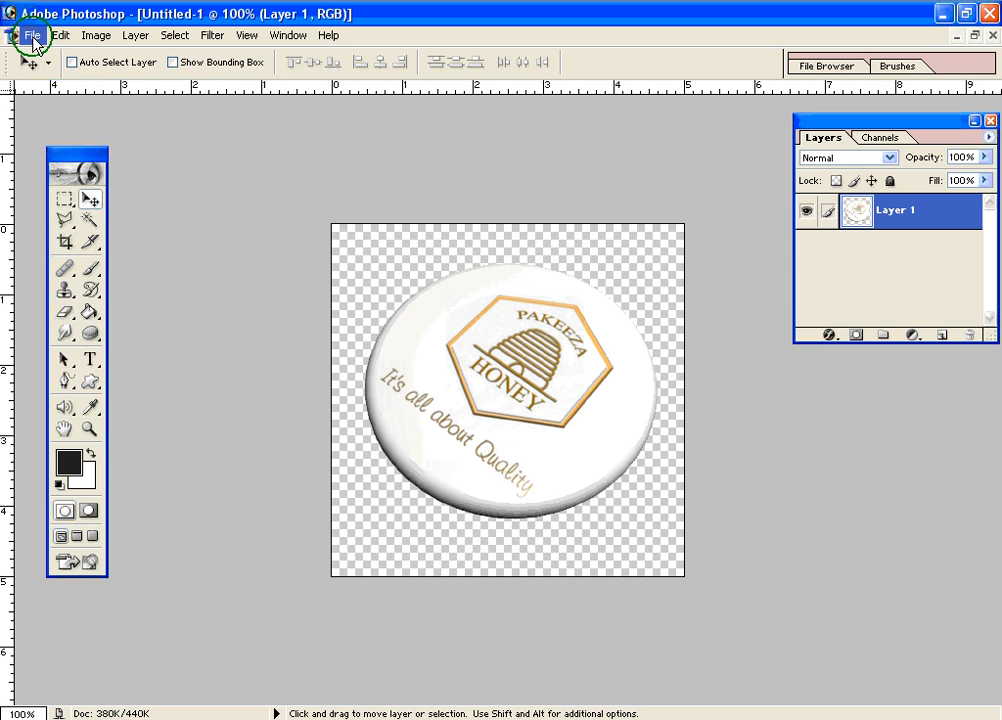
pyautogui.click(76, 183)
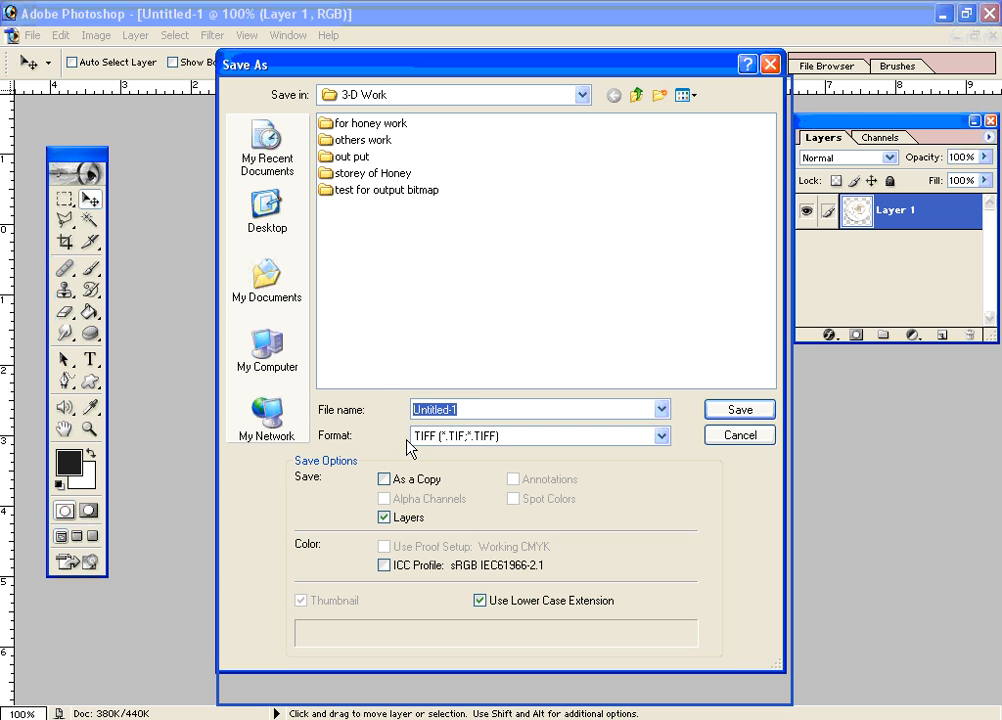
pyautogui.click(666, 440)
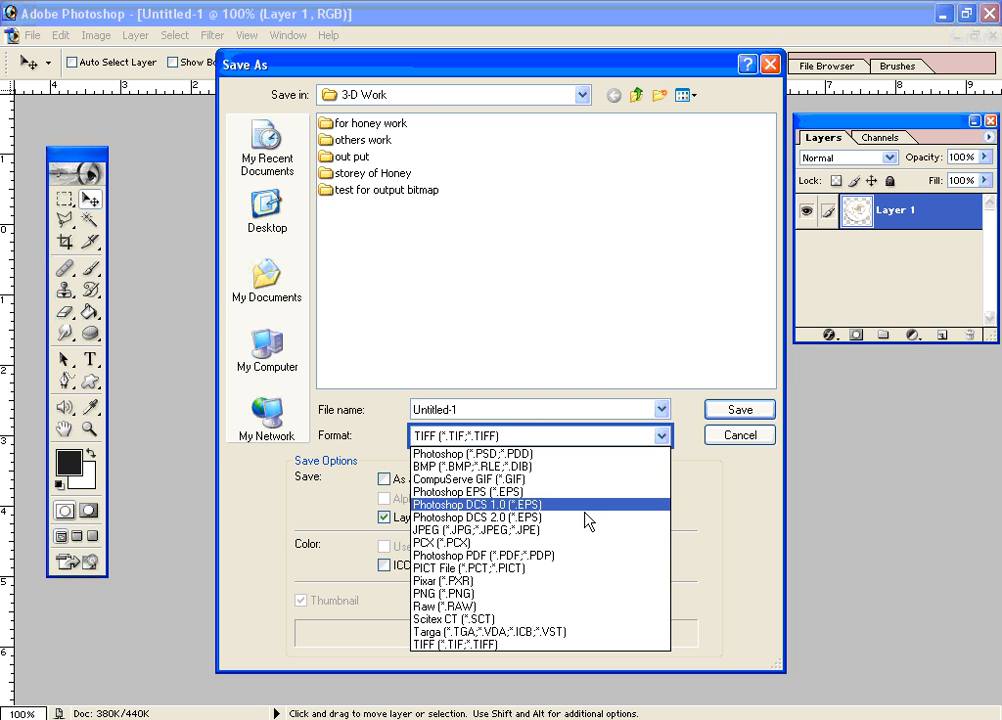
pyautogui.click(460, 530)
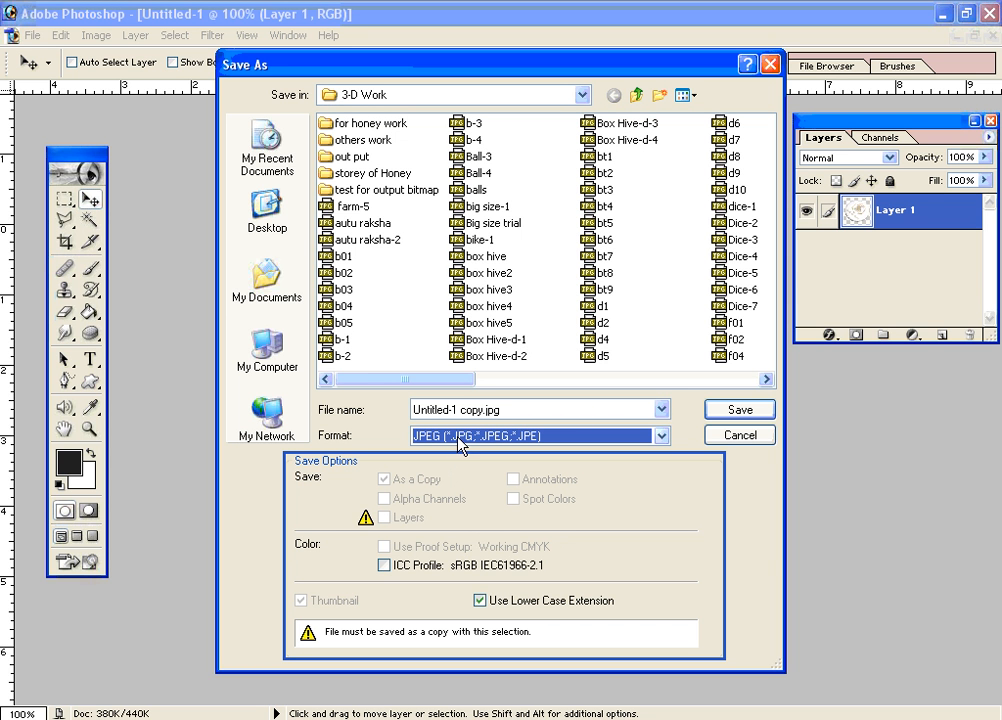
pyautogui.click(740, 437)
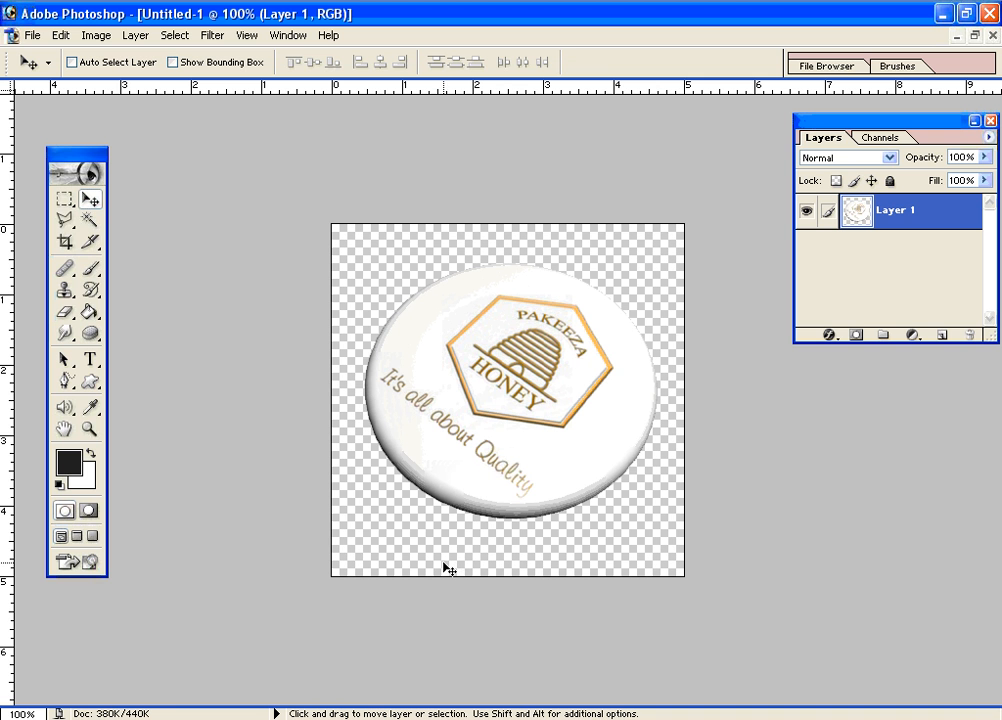
# - Check the Save As options for the CompuServe GIF format on the transparent document, and cancel without saving
pyautogui.click(31, 38)
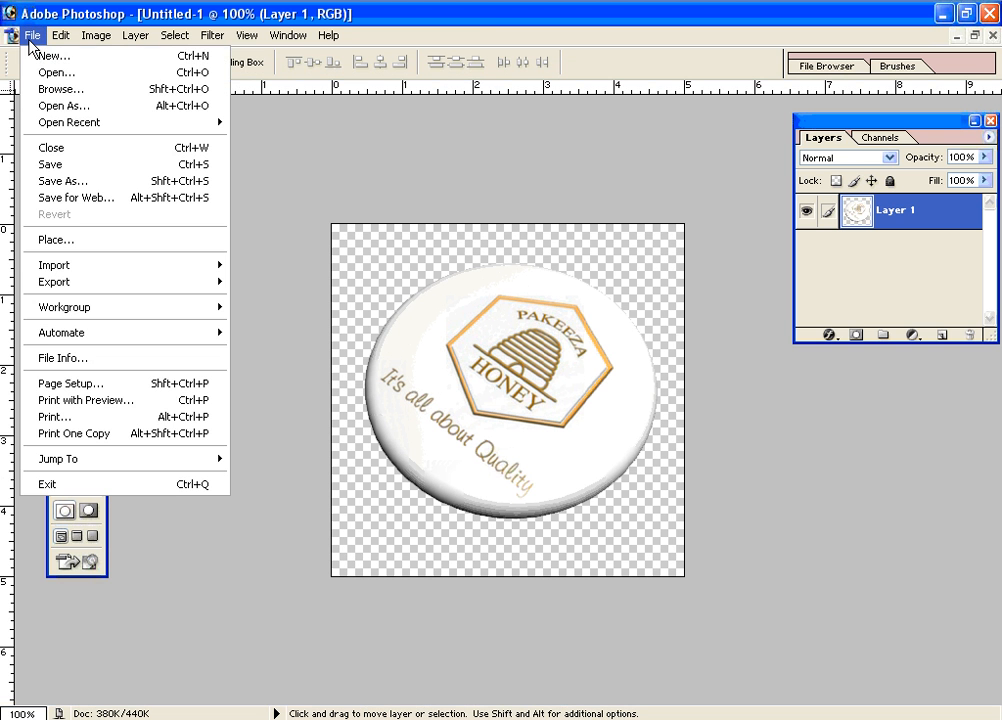
pyautogui.click(62, 181)
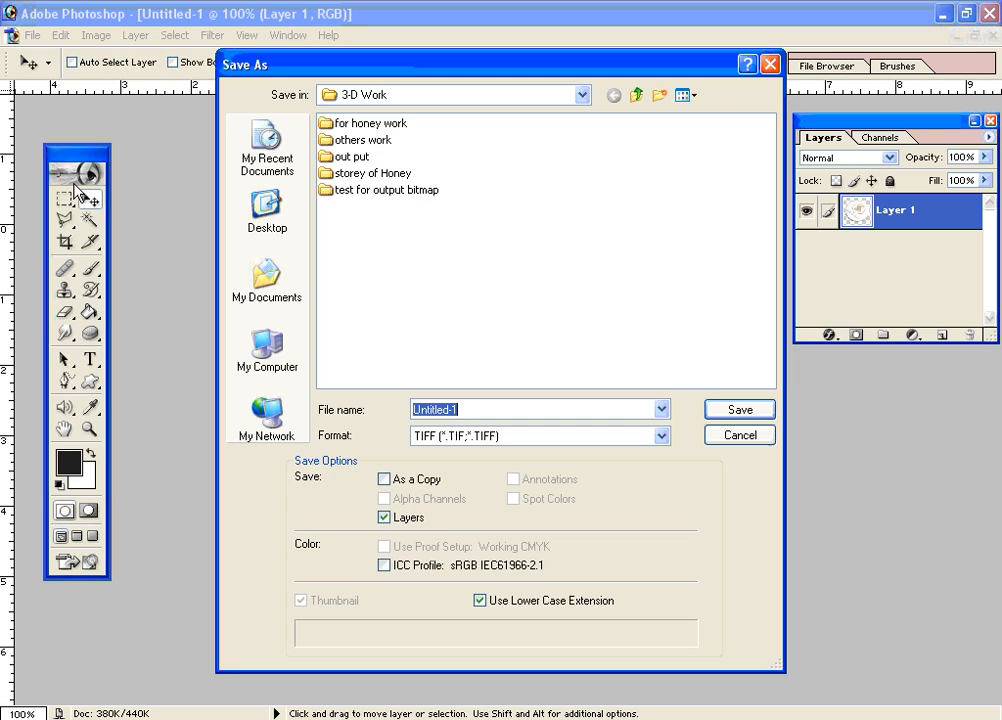
pyautogui.click(504, 437)
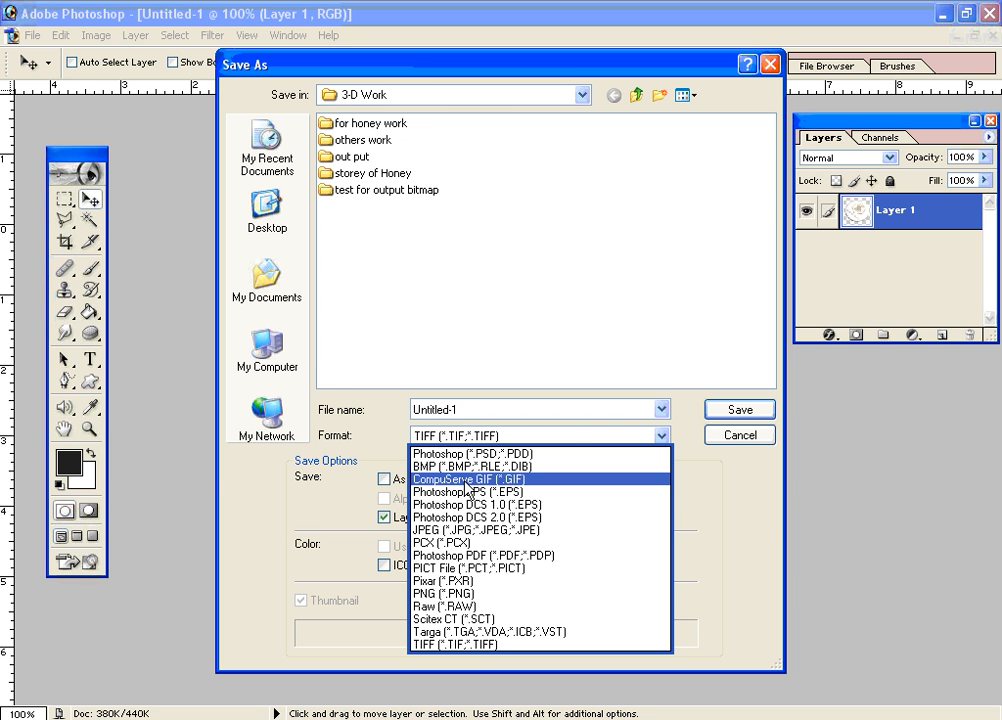
pyautogui.click(455, 480)
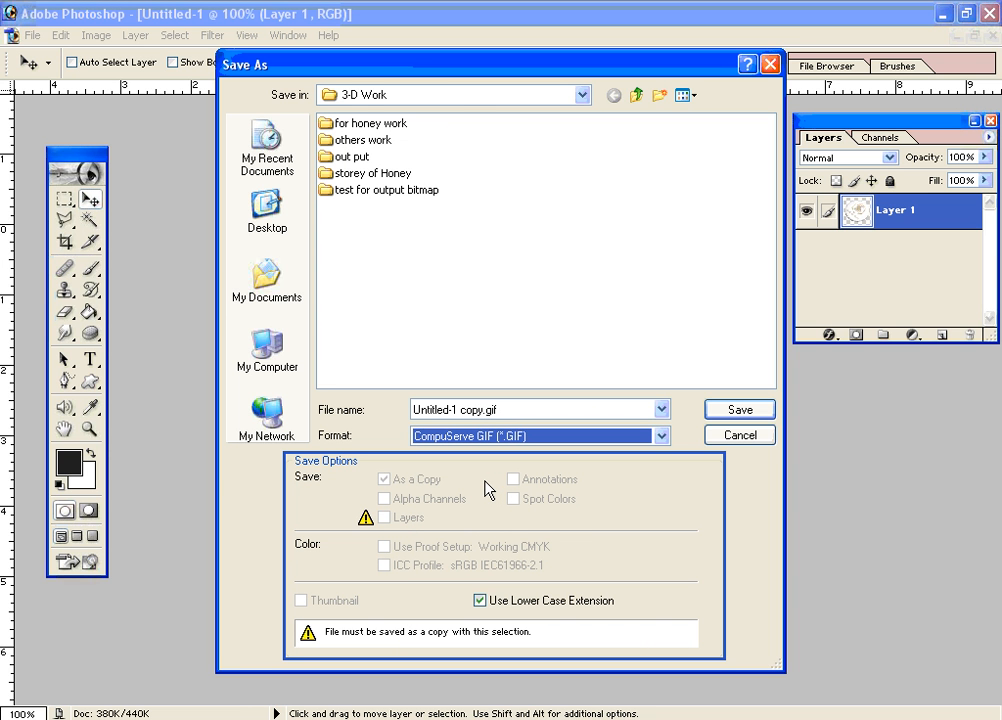
pyautogui.click(733, 437)
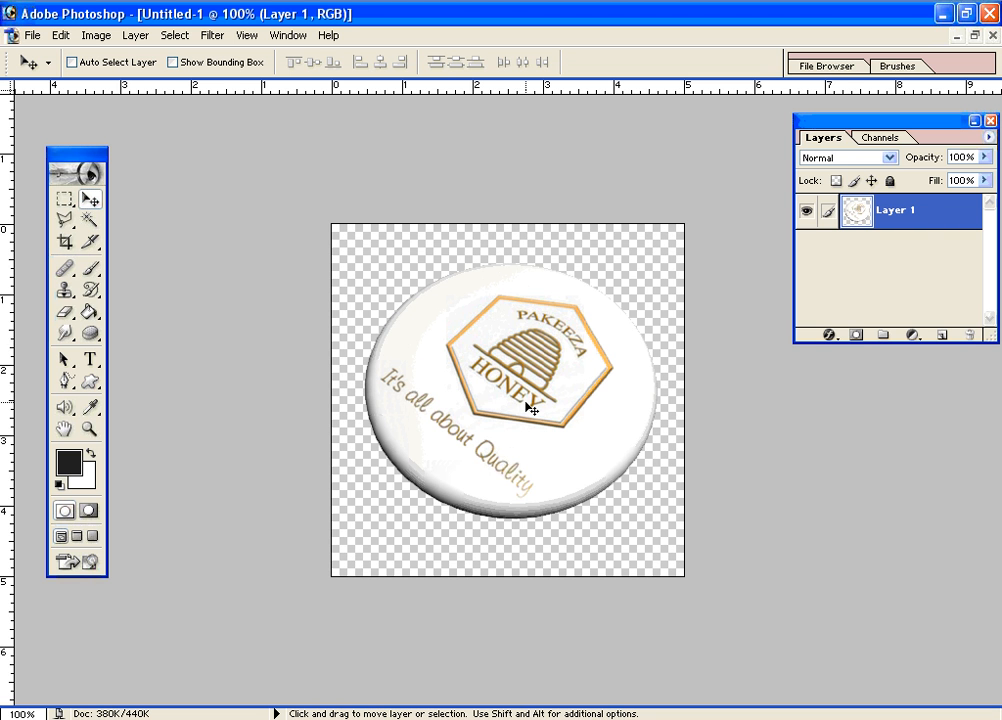
# - Switch to the open stage display.jpg document
pyautogui.hotkey('ctrl', 'Tab')
pyautogui.hotkey('ctrl', 'Tab')
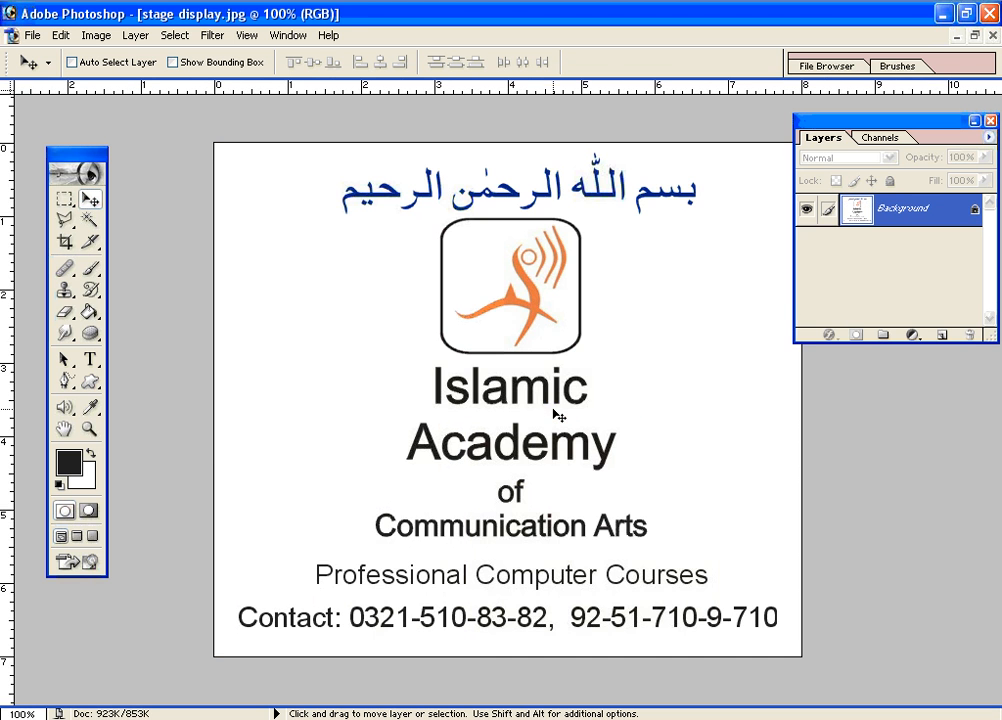